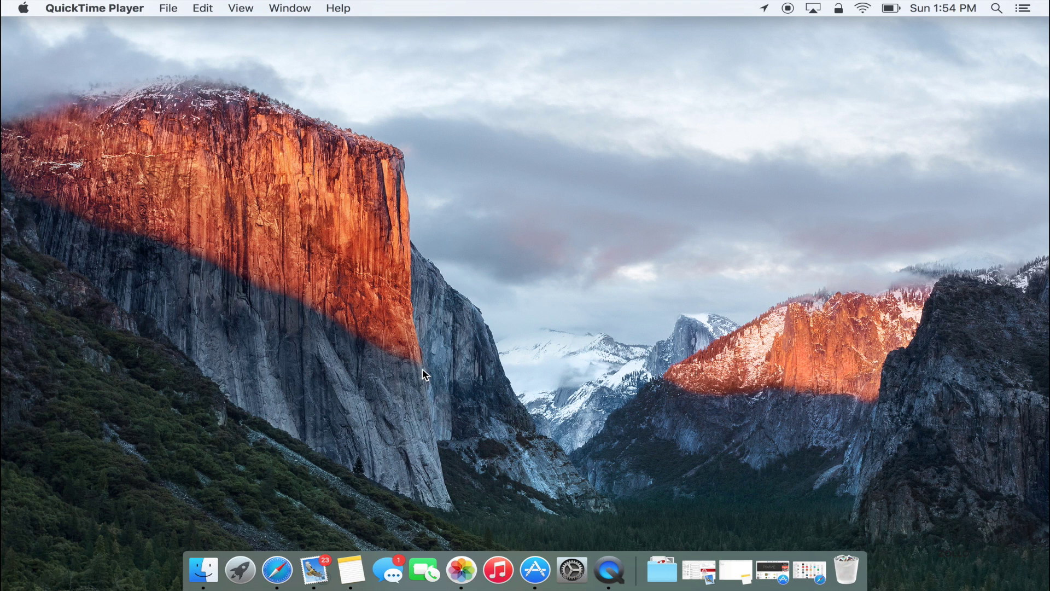
Step: Open Mission Control with Control-Up to show the Desktop 1, Photos and Desktop 2 spaces
{"action": "key", "text": "ctrl+Up"}
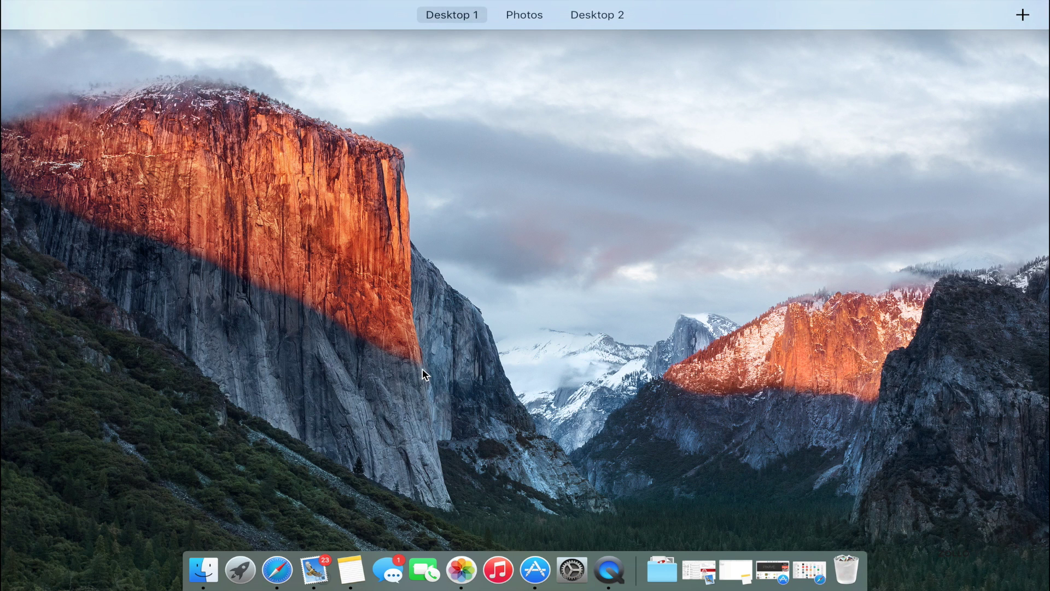
Step: Switch to the Photos space, then return to the Mission Control spaces overview
{"action": "left_click", "coordinate": [532, 33]}
{"action": "key", "text": "ctrl+Up"}
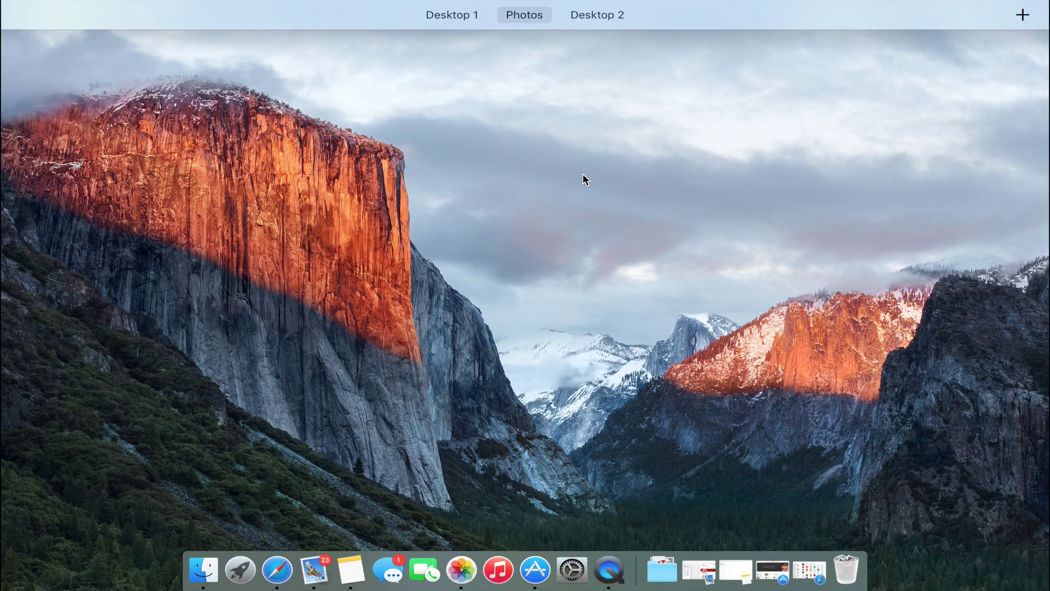
{"action": "key", "text": "ctrl+Up"}
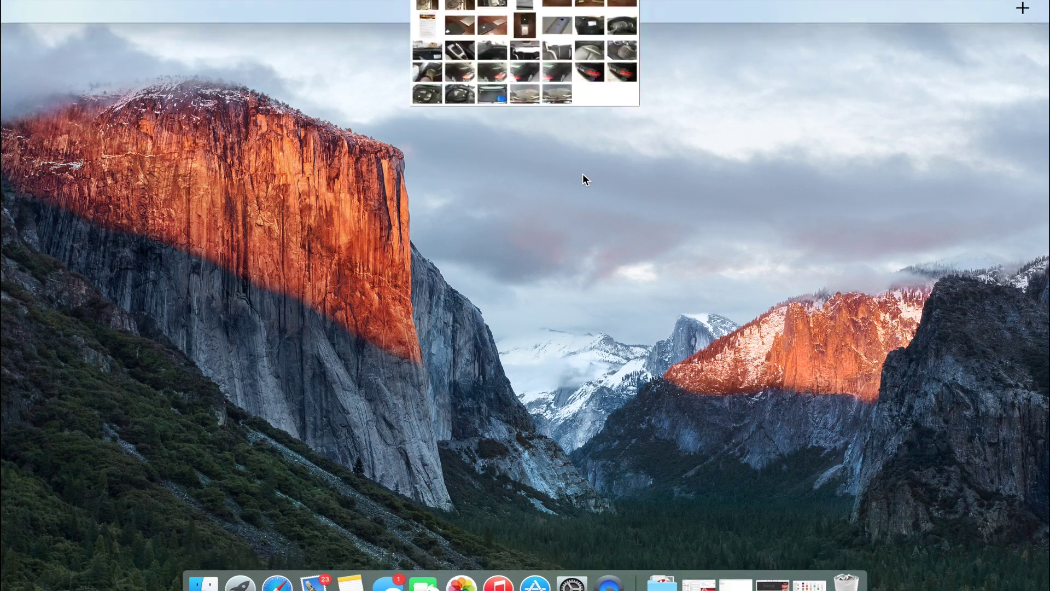
{"action": "key", "text": "ctrl+Up"}
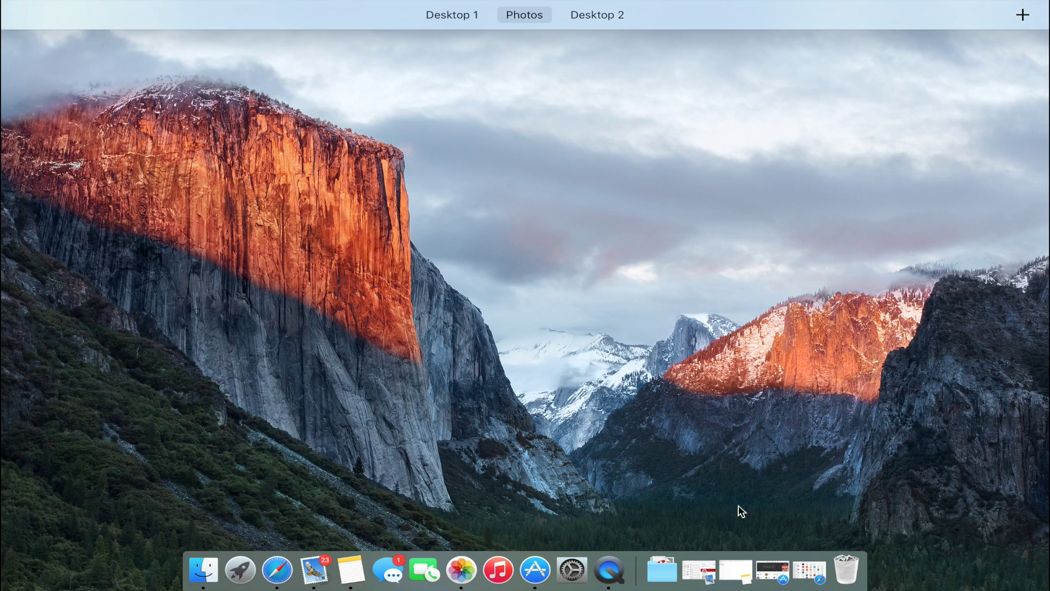
Step: Restore the minimized Mail, App Store, Notes and Safari windows and view them in Mission Control
{"action": "left_click", "coordinate": [693, 564]}
{"action": "left_click", "coordinate": [740, 574]}
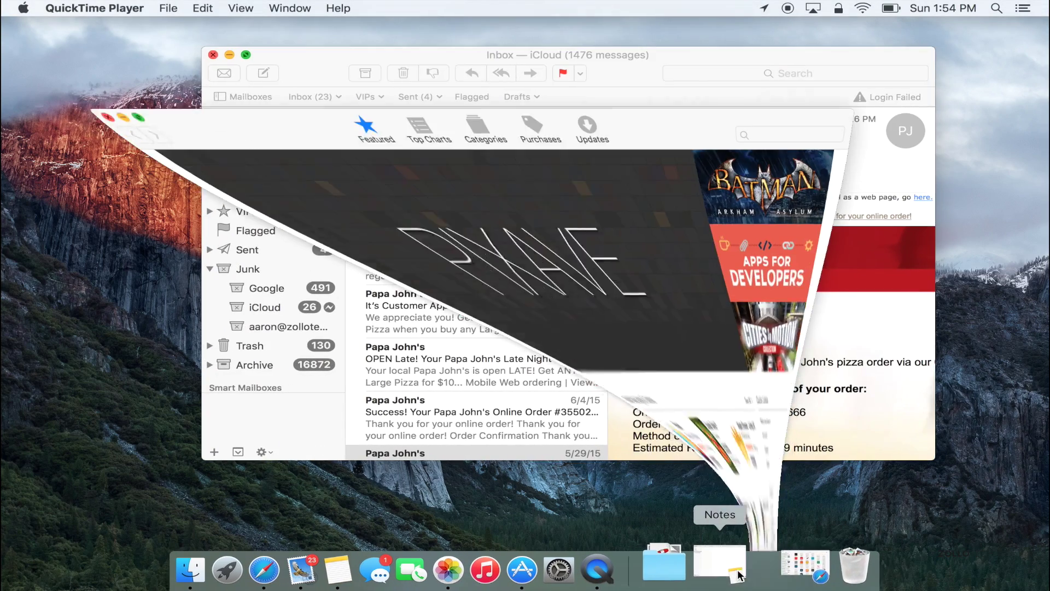
{"action": "left_click", "coordinate": [735, 571]}
{"action": "left_click", "coordinate": [758, 571]}
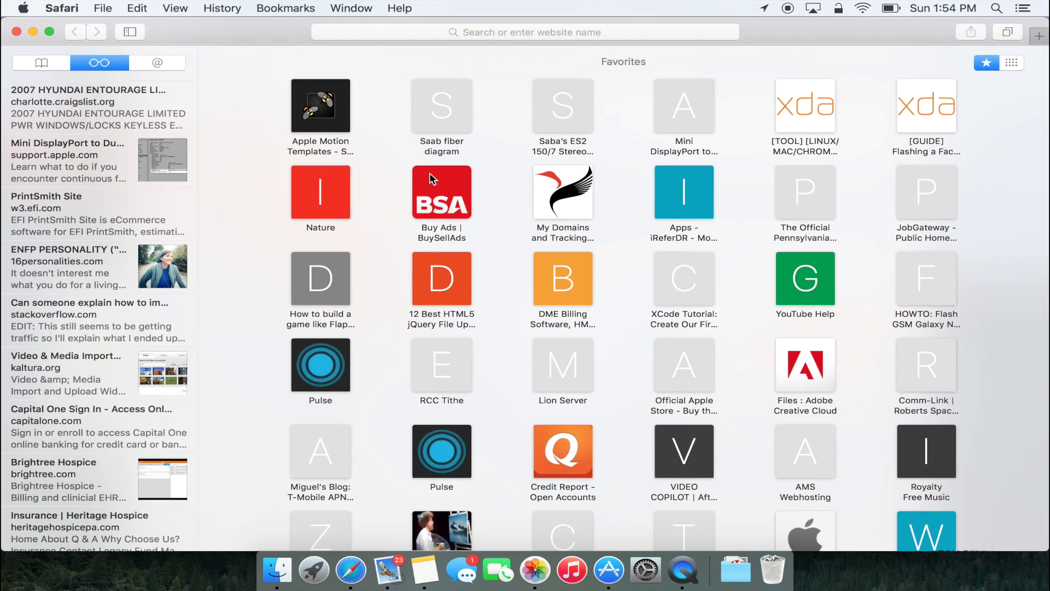
{"action": "key", "text": "ctrl+Up"}
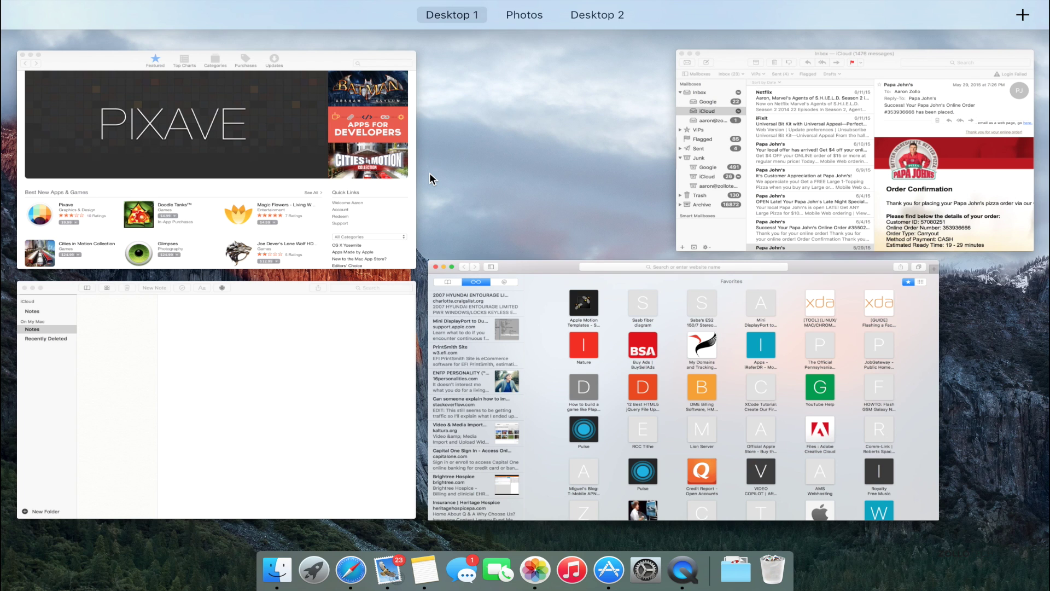
{"action": "mouse_move", "coordinate": [524, 3]}
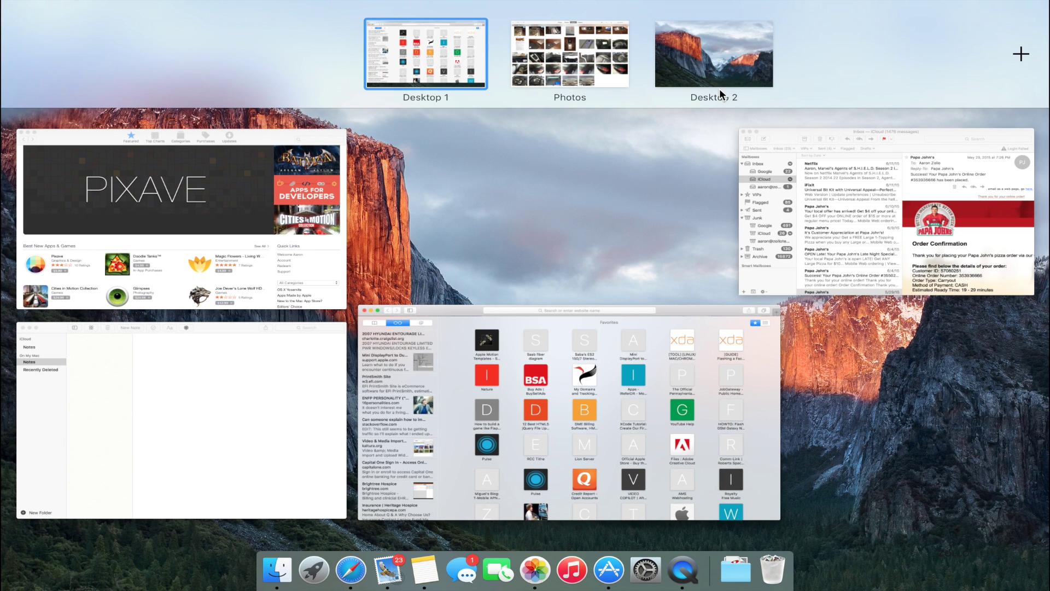
{"action": "mouse_move", "coordinate": [720, 88]}
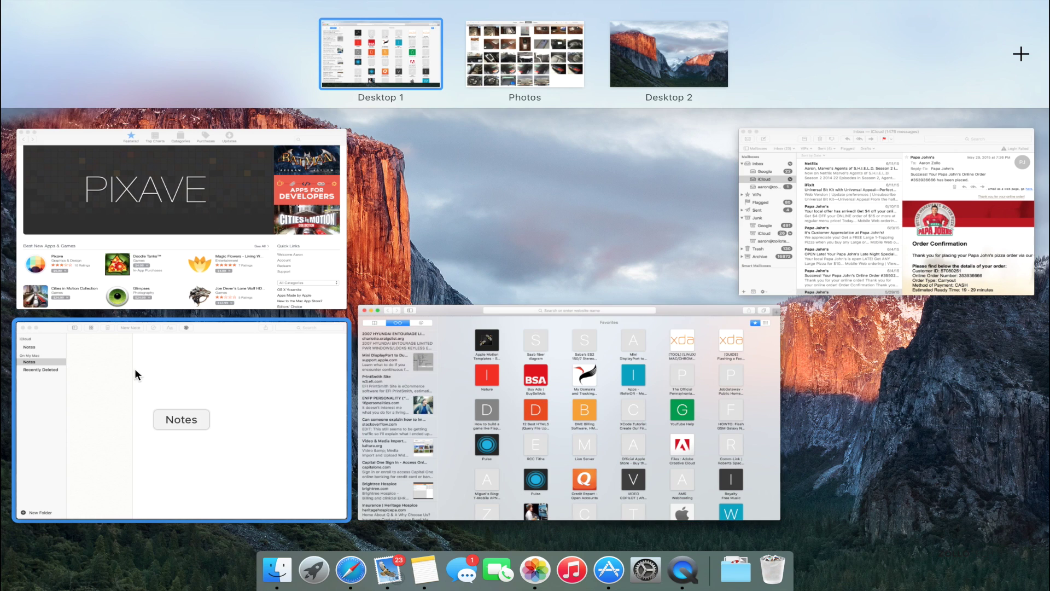
{"action": "left_click", "coordinate": [468, 429]}
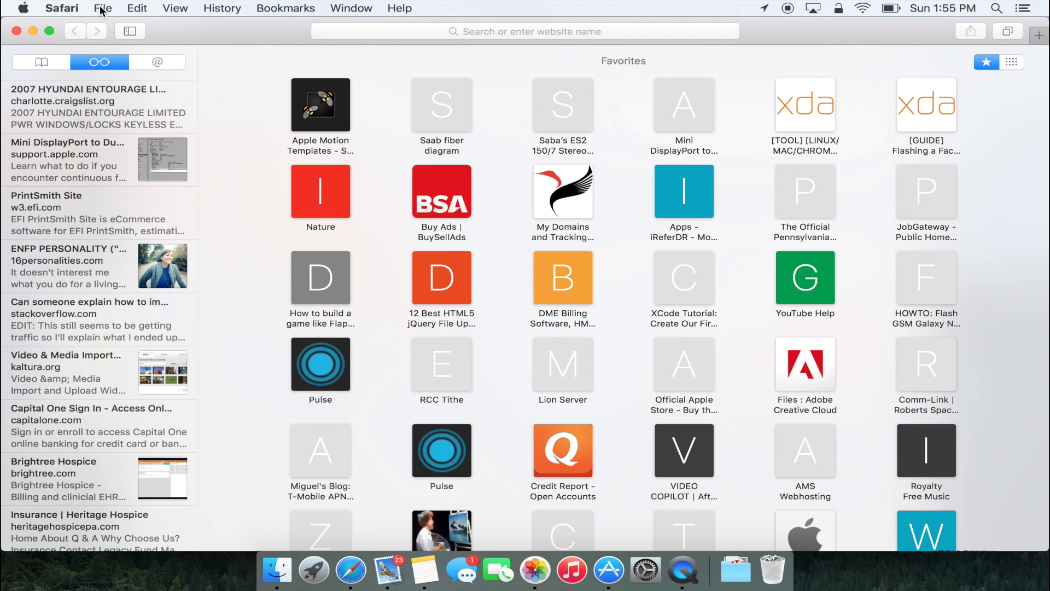
{"action": "left_click", "coordinate": [50, 32]}
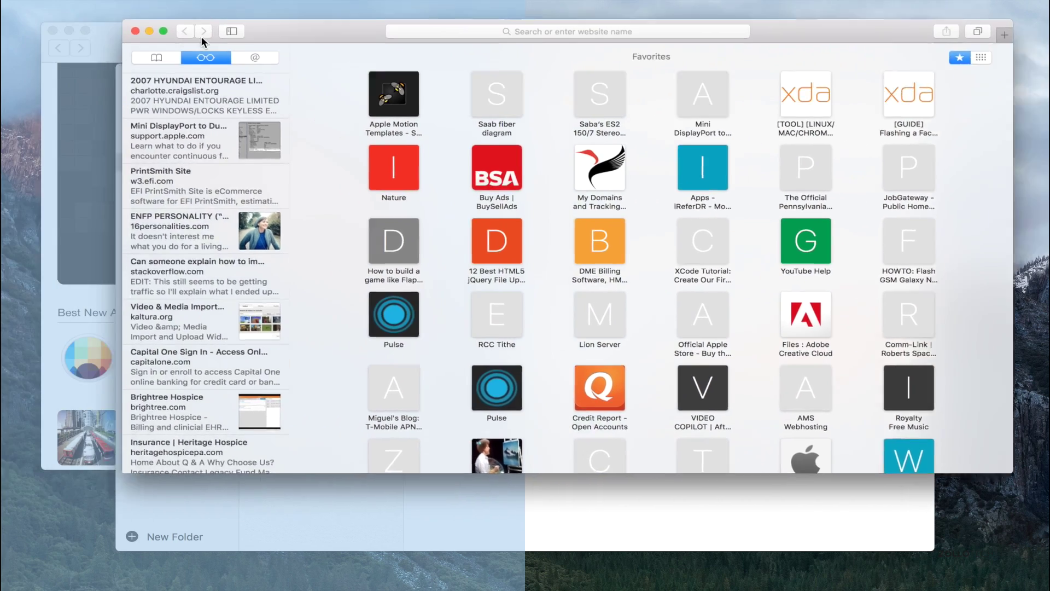
Step: Tile Safari into the left half of Split View with the App Store filling the right
{"action": "left_click_drag", "start_coordinate": [201, 36], "coordinate": [300, 41]}
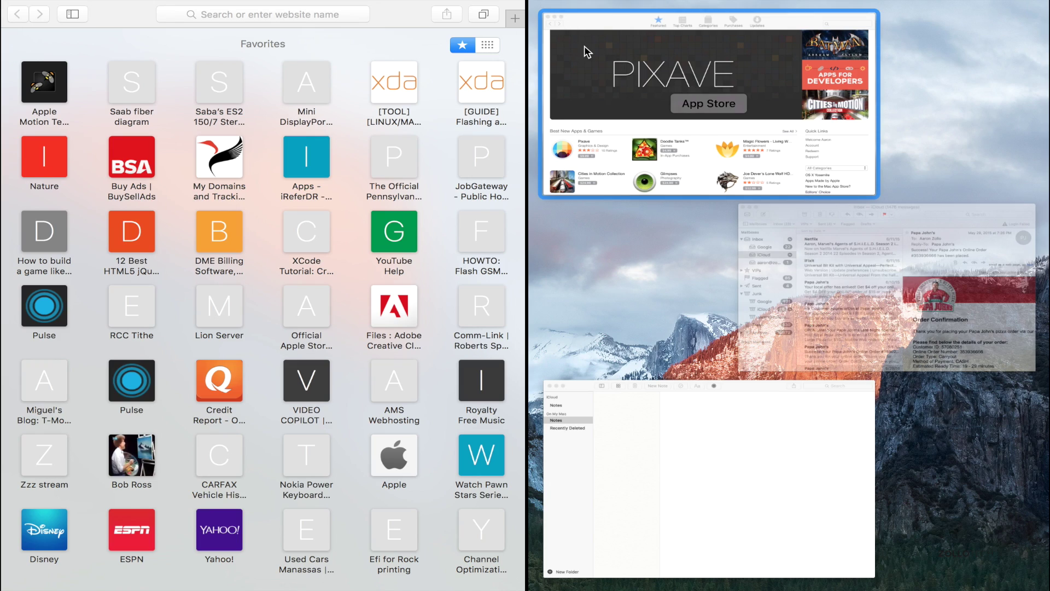
{"action": "left_click", "coordinate": [610, 96]}
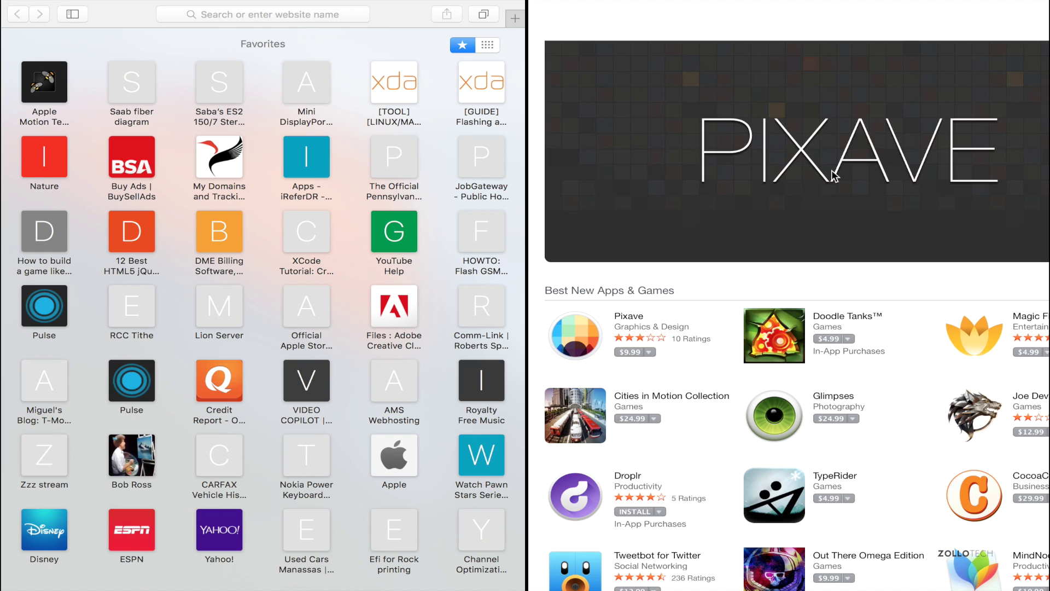
{"action": "scroll", "coordinate": [744, 501], "scroll_direction": "down", "scroll_amount": 10}
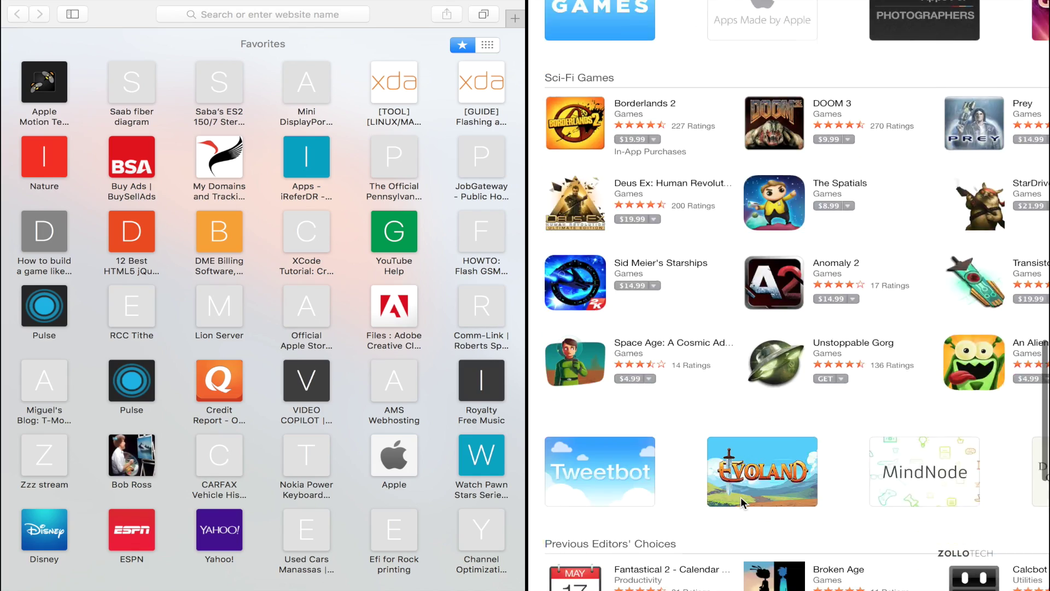
{"action": "scroll", "coordinate": [743, 502], "scroll_direction": "down", "scroll_amount": 5}
{"action": "scroll", "coordinate": [743, 502], "scroll_direction": "up", "scroll_amount": 15}
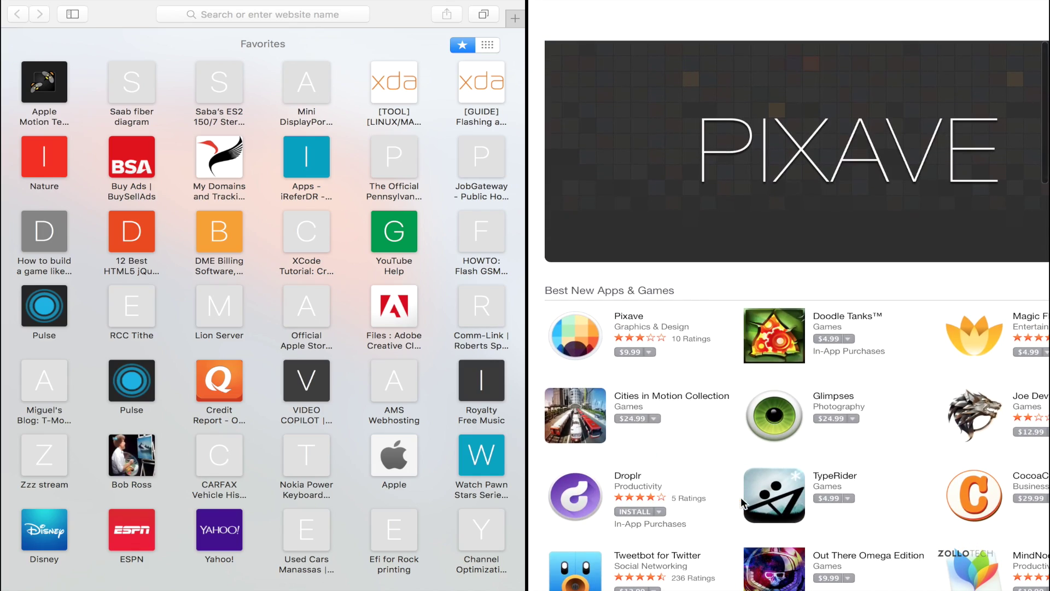
{"action": "scroll", "coordinate": [743, 502], "scroll_direction": "down", "scroll_amount": 10}
{"action": "scroll", "coordinate": [743, 502], "scroll_direction": "up", "scroll_amount": 10}
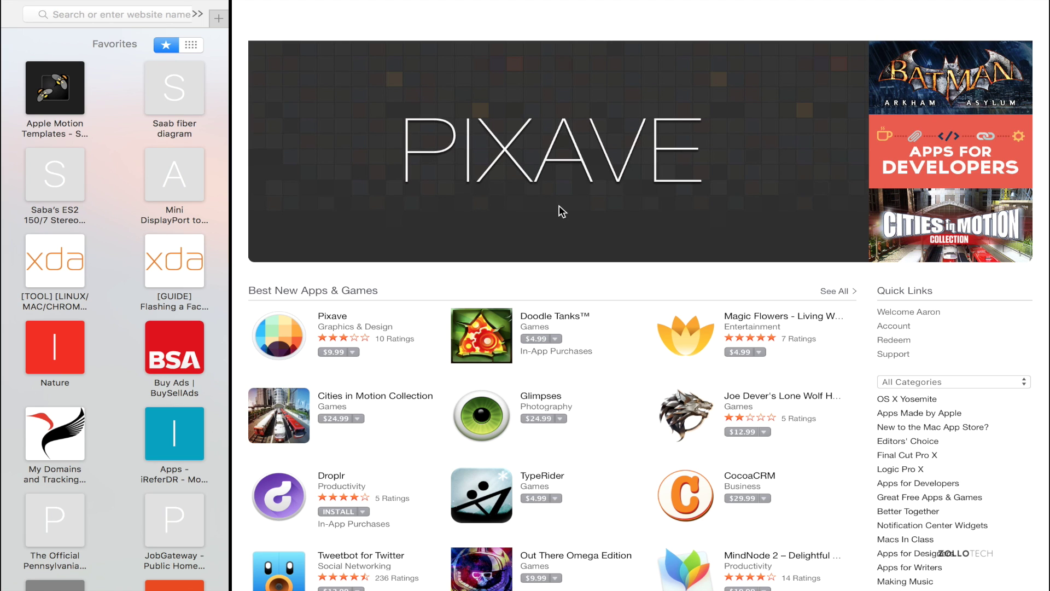
Step: Take the App Store out of the Safari split view, leaving it as a regular Desktop 1 window
{"action": "key", "text": "ctrl+Up"}
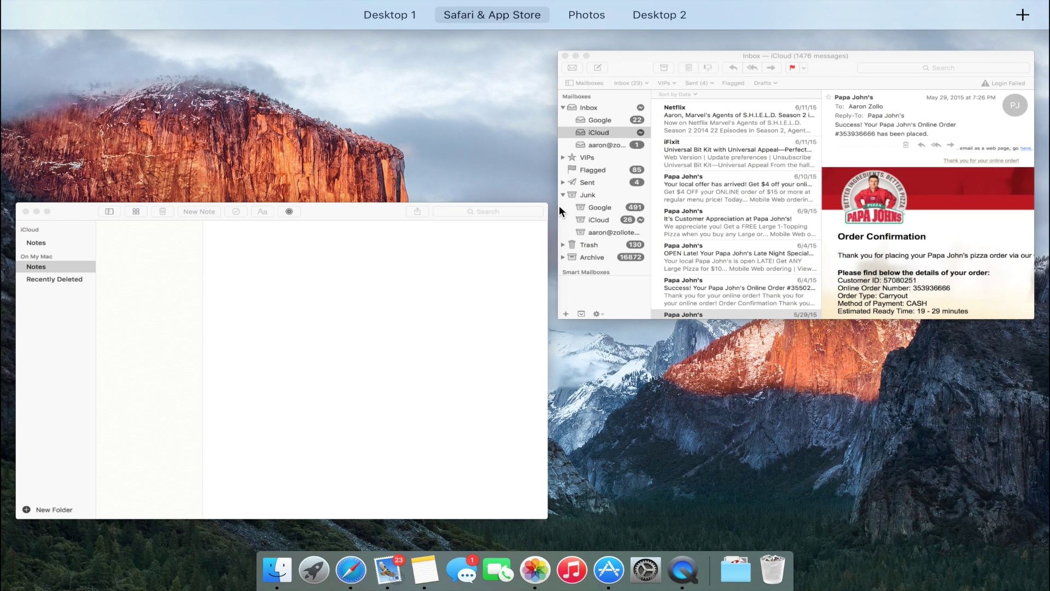
{"action": "key", "text": "ctrl+Up"}
{"action": "key", "text": "ctrl+Up"}
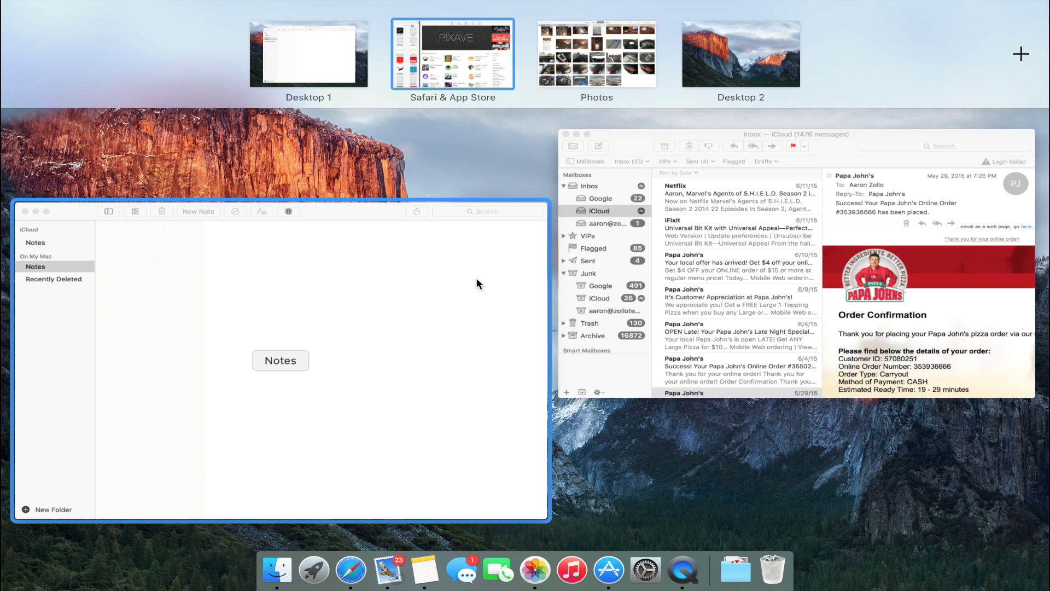
{"action": "left_click", "coordinate": [478, 48]}
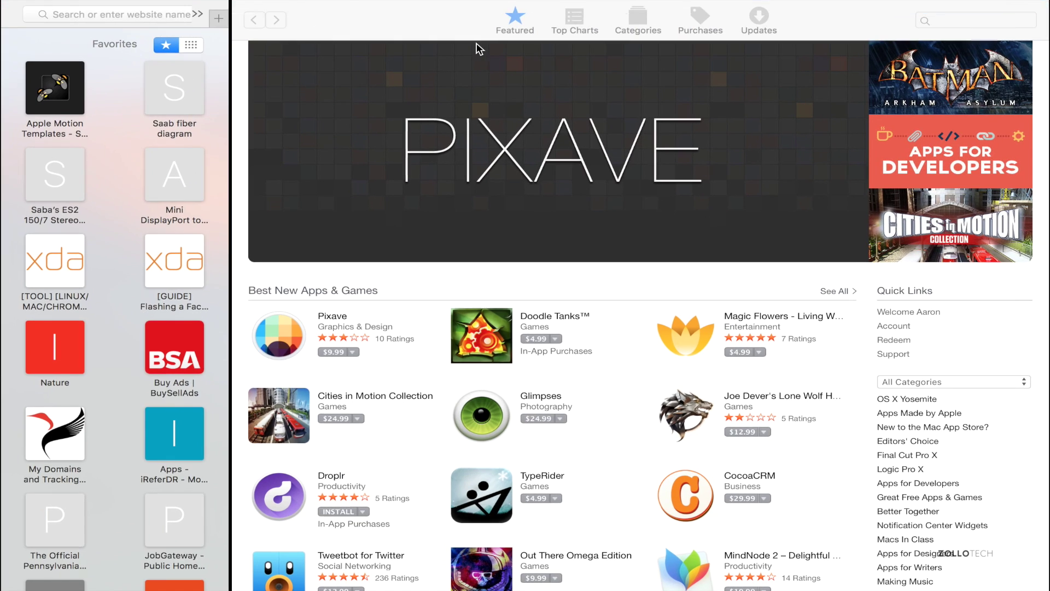
{"action": "mouse_move", "coordinate": [366, 4]}
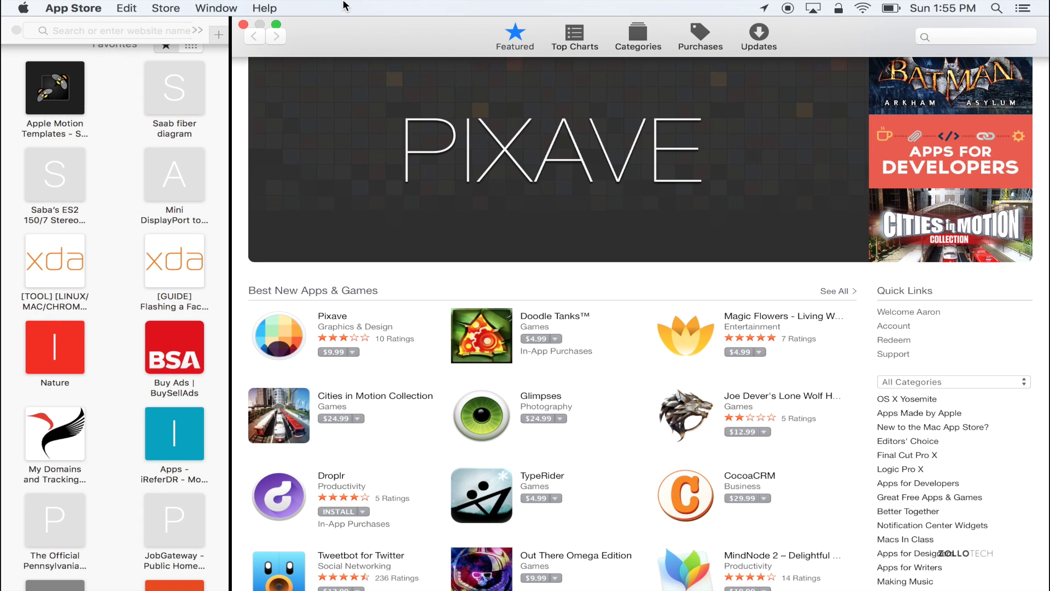
{"action": "left_click", "coordinate": [276, 24]}
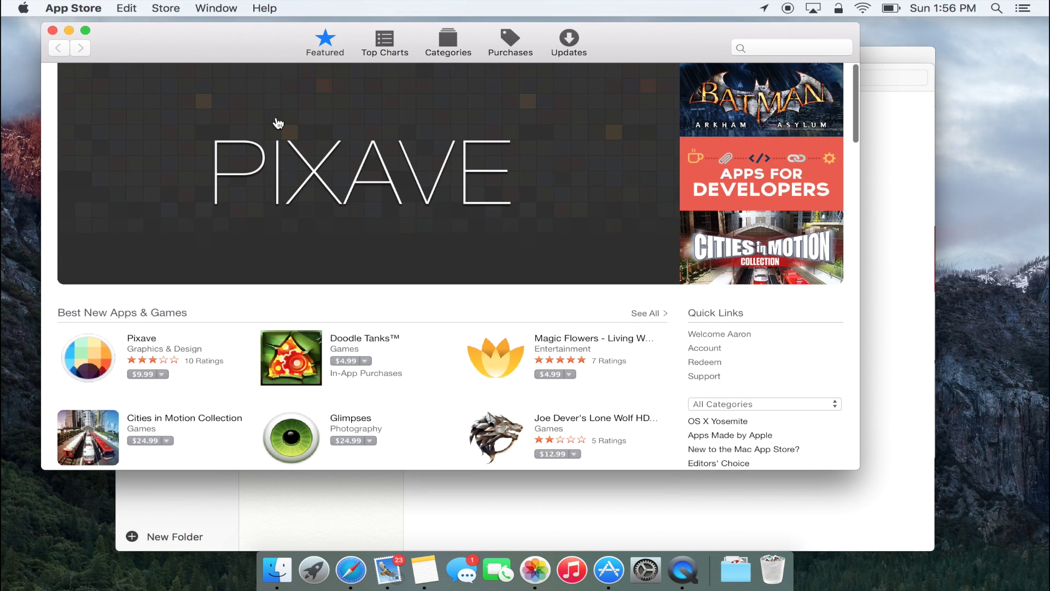
{"action": "key", "text": "ctrl+Up"}
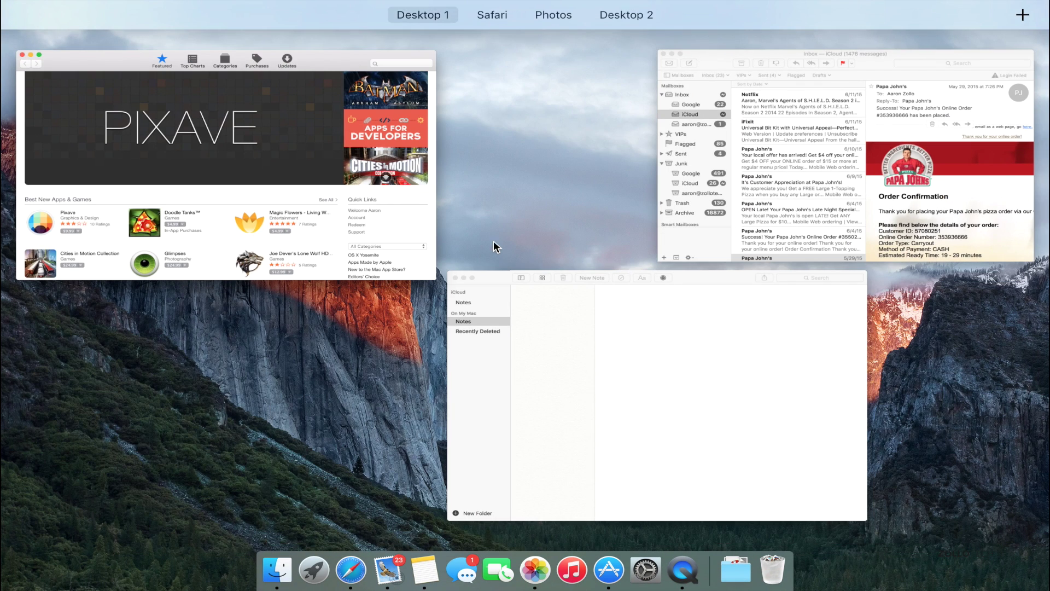
Step: Take Safari out of full screen, check Mission Control, then bring up Spotlight
{"action": "mouse_move", "coordinate": [487, 15]}
{"action": "left_click", "coordinate": [516, 85]}
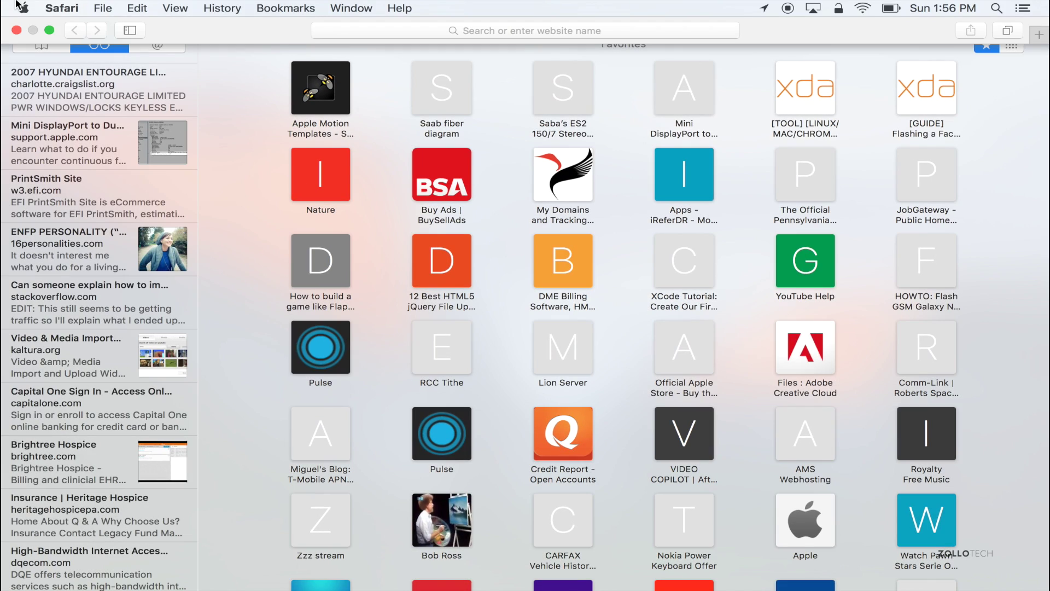
{"action": "left_click", "coordinate": [49, 30]}
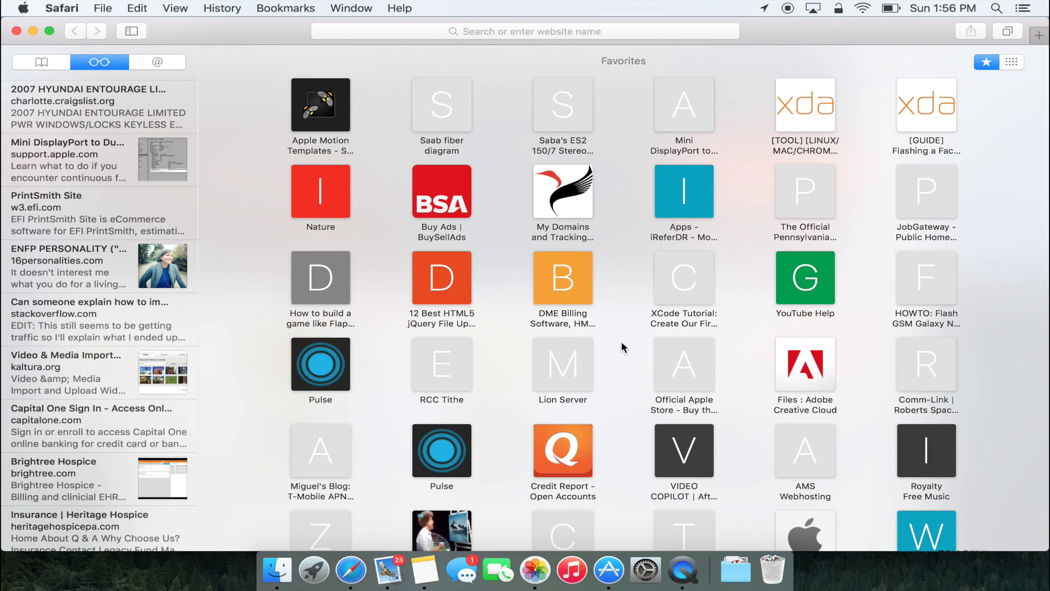
{"action": "key", "text": "ctrl+Up"}
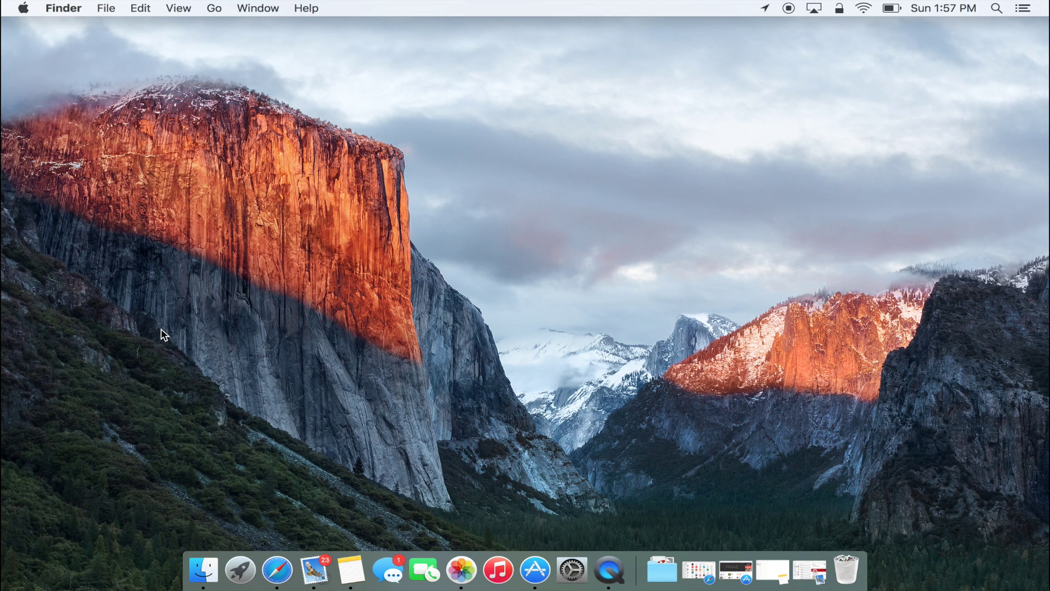
{"action": "key", "text": "super+space"}
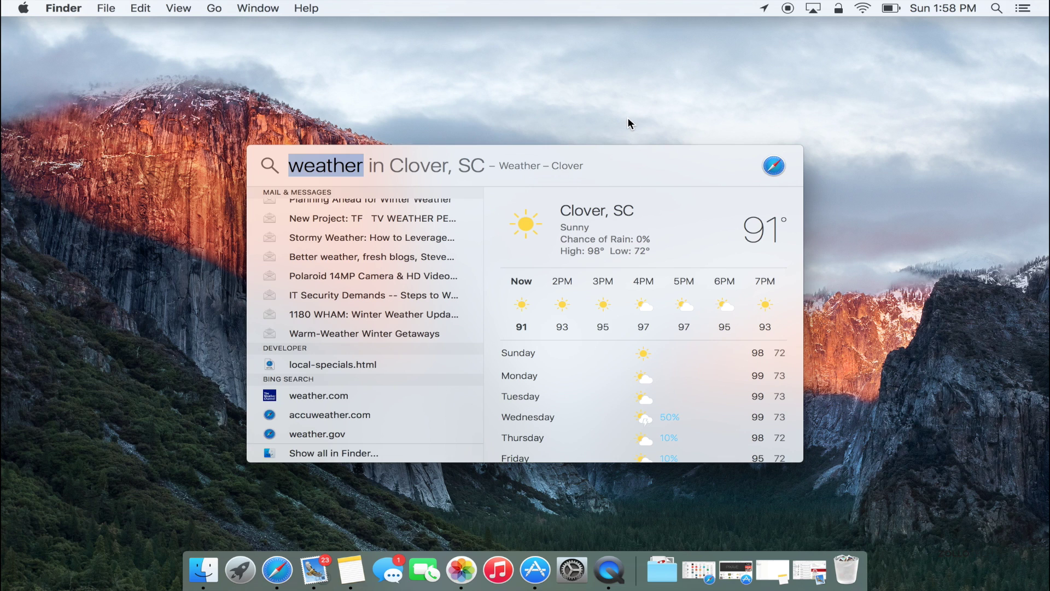
Step: Dismiss the Spotlight weather results for Clover, SC, returning to Mail's iCloud inbox
{"action": "left_click", "coordinate": [514, 70]}
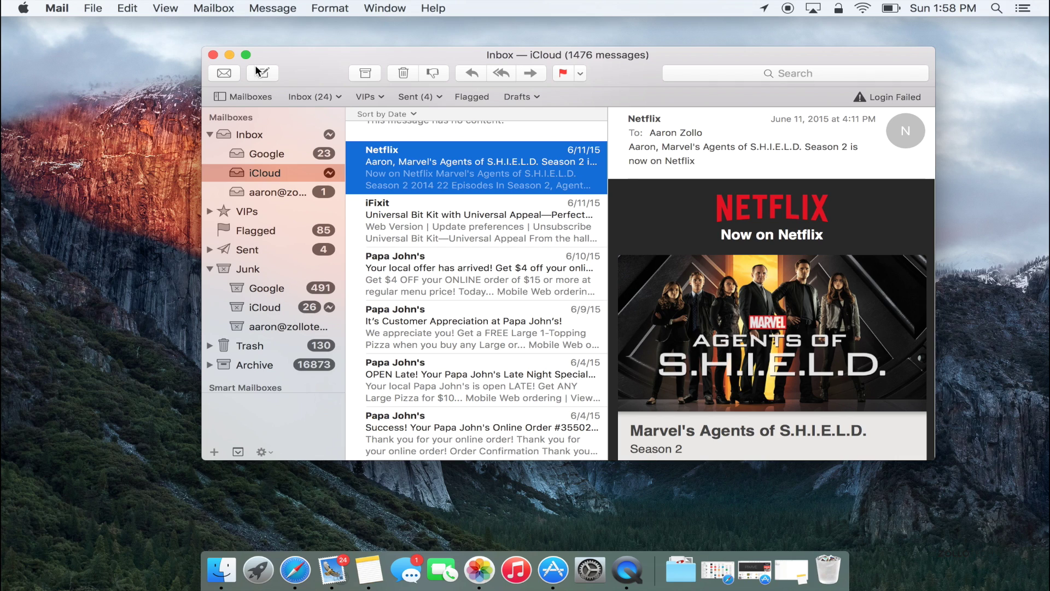
Step: Make Mail full screen, open the Papa John's 6/4/15 late-night special email, and hide the mailboxes
{"action": "left_click", "coordinate": [245, 55]}
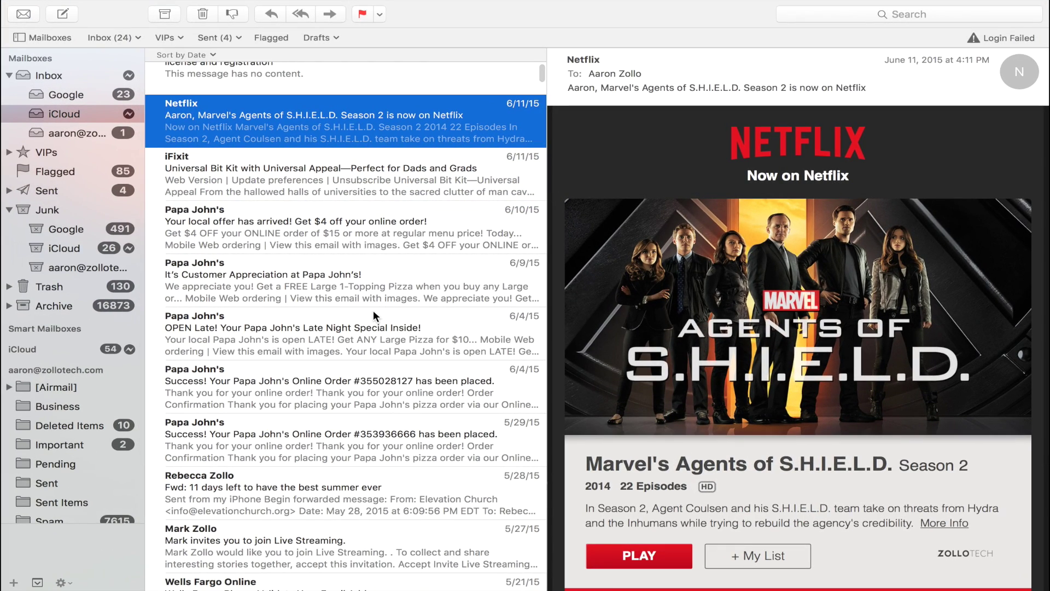
{"action": "scroll", "coordinate": [373, 311], "scroll_direction": "up", "scroll_amount": 3}
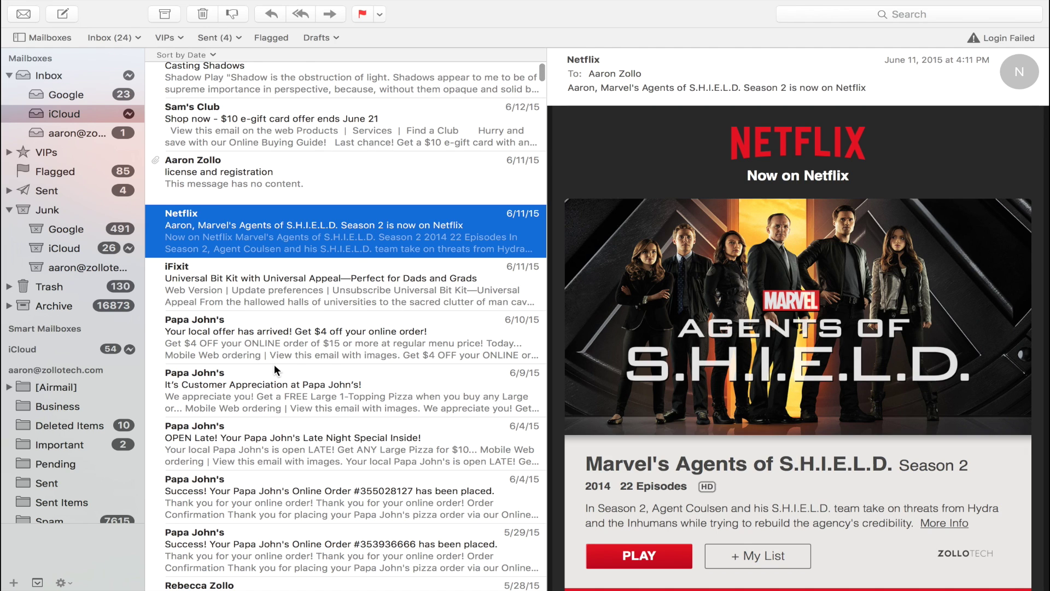
{"action": "scroll", "coordinate": [276, 371], "scroll_direction": "down", "scroll_amount": 3}
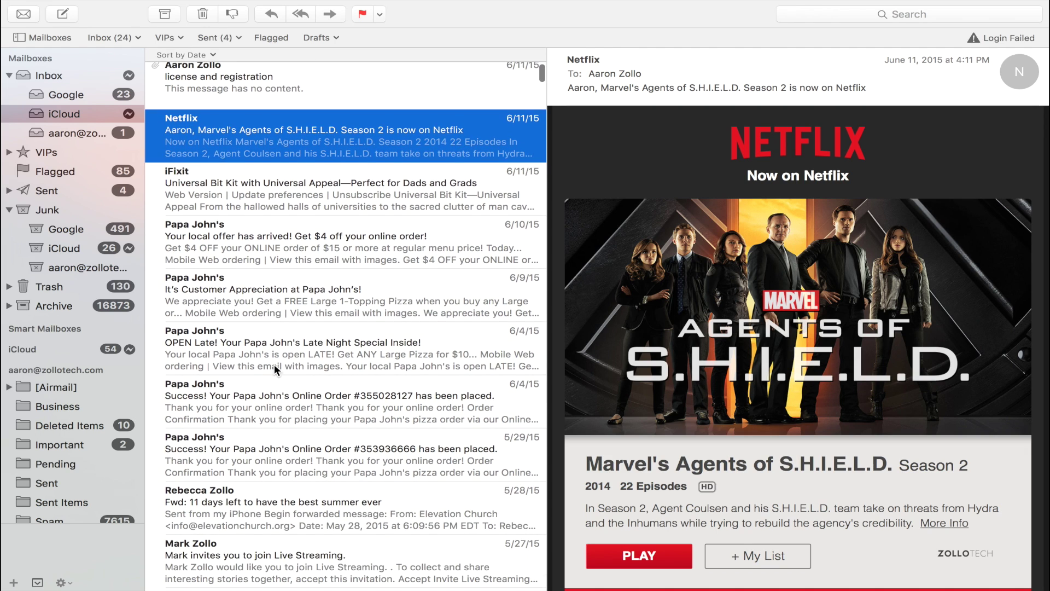
{"action": "left_click", "coordinate": [276, 370]}
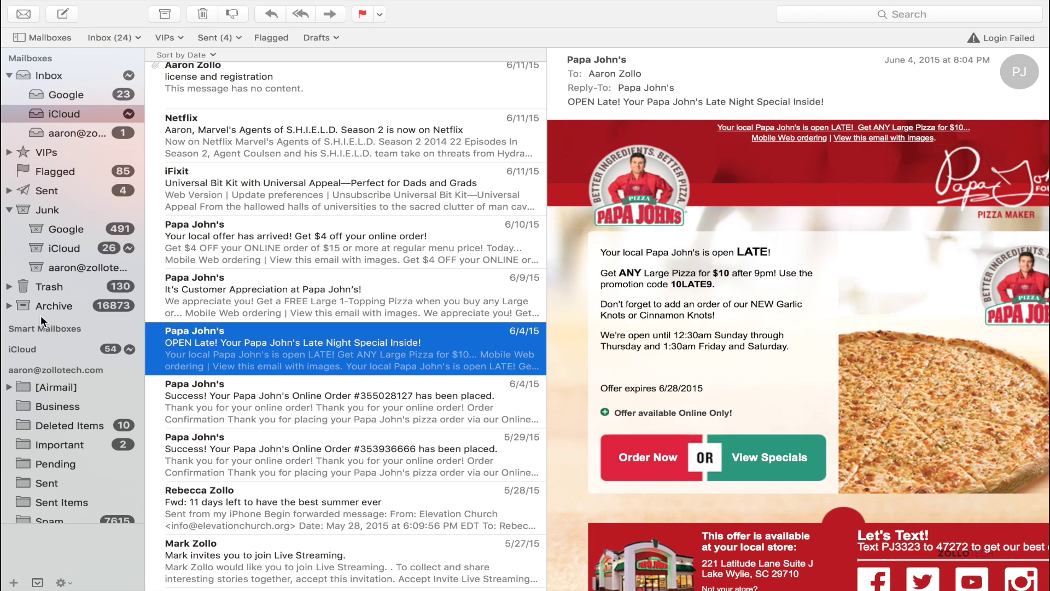
{"action": "left_click", "coordinate": [21, 40]}
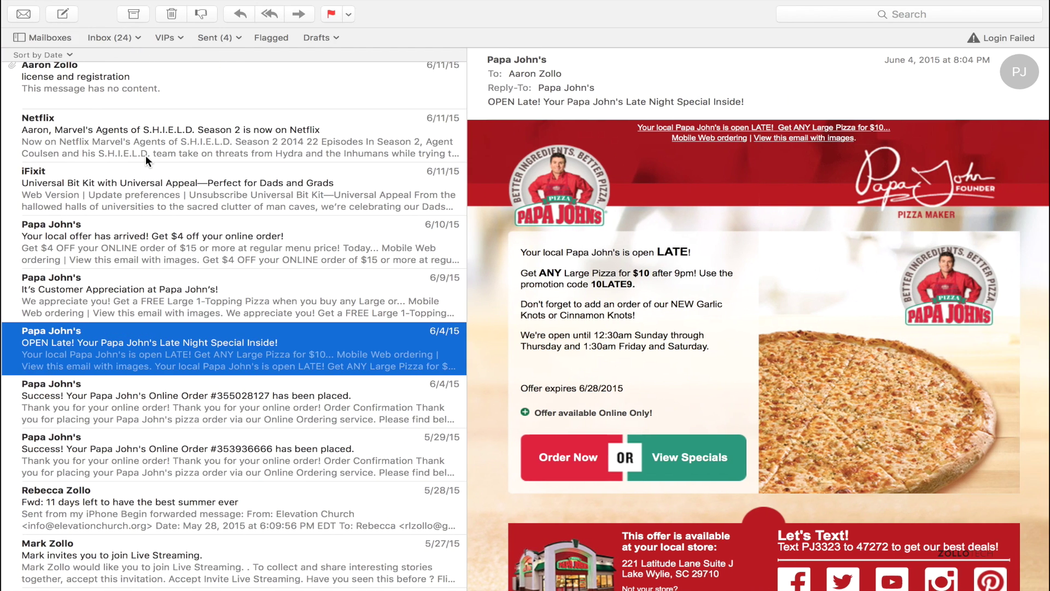
Step: Swipe to trash the Papa John's 6/4/15 email, then hide Mail with Cmd+H
{"action": "scroll", "coordinate": [327, 355], "scroll_direction": "right", "scroll_amount": 3}
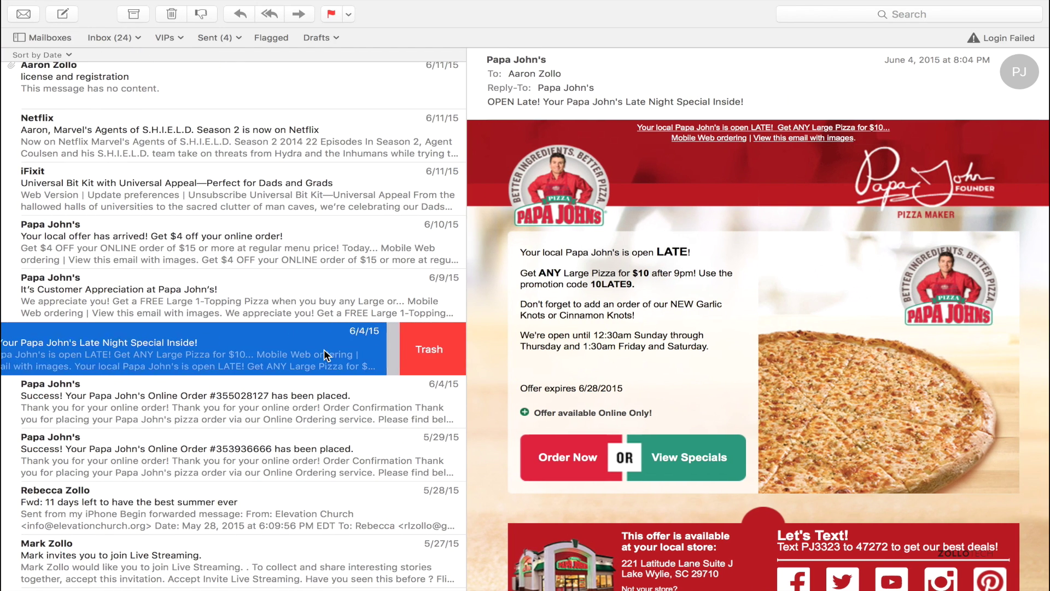
{"action": "scroll", "coordinate": [327, 354], "scroll_direction": "left", "scroll_amount": 3}
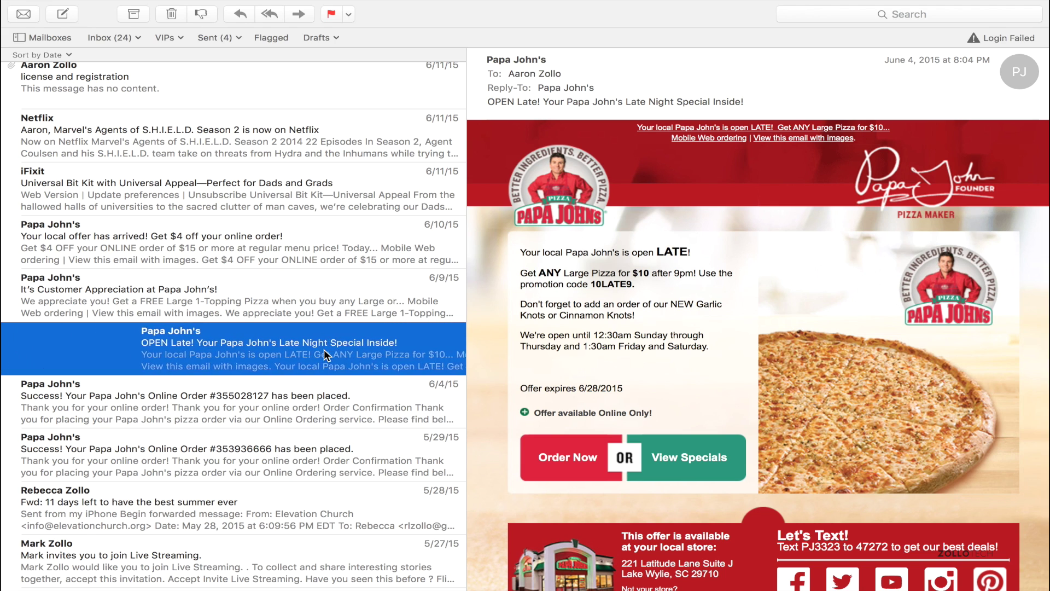
{"action": "scroll", "coordinate": [327, 354], "scroll_direction": "right", "scroll_amount": 3}
{"action": "scroll", "coordinate": [327, 354], "scroll_direction": "left", "scroll_amount": 2}
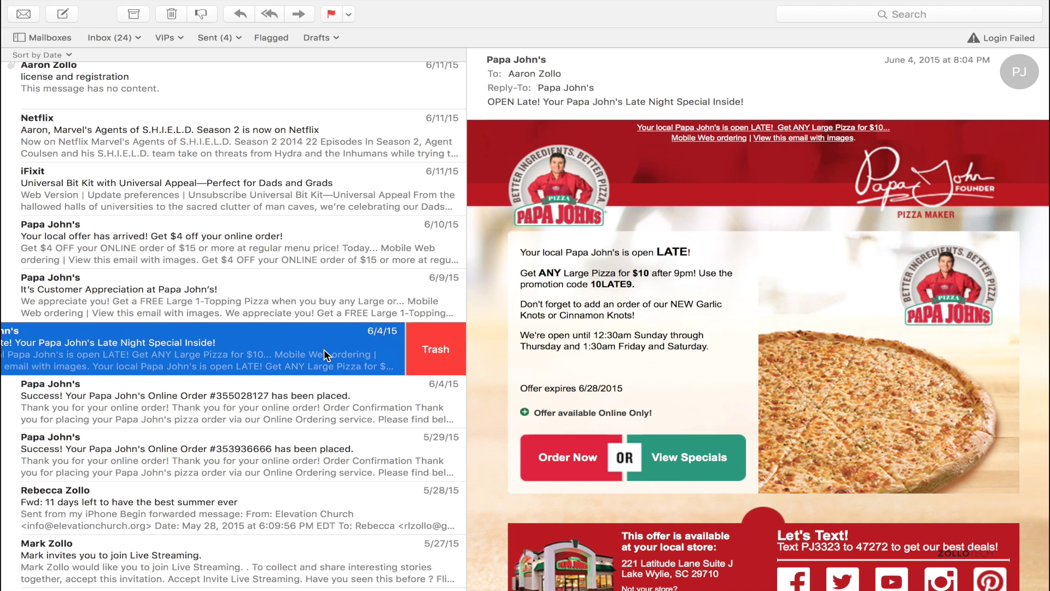
{"action": "left_click", "coordinate": [435, 344]}
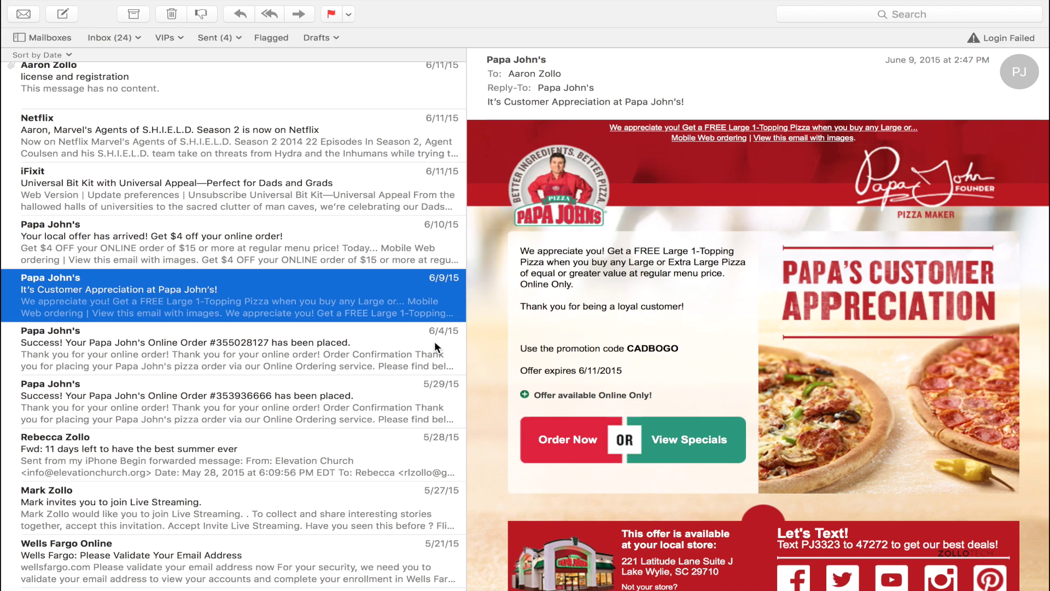
{"action": "key", "text": "super+h"}
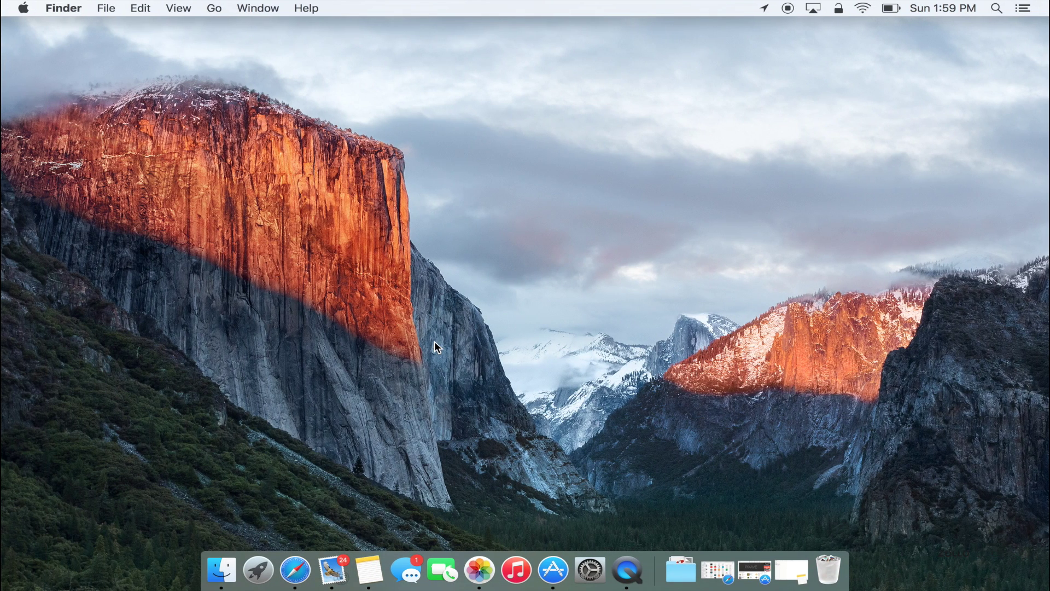
Step: Create a Notes note reading "we're making a video" and open Finder's All My Files
{"action": "left_click", "coordinate": [368, 569]}
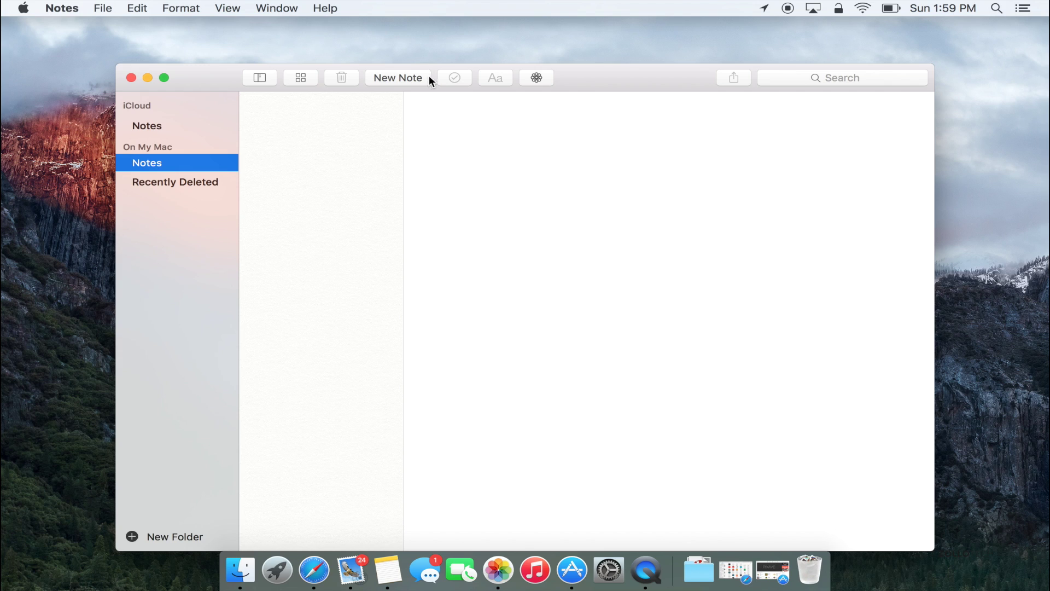
{"action": "left_click", "coordinate": [392, 75]}
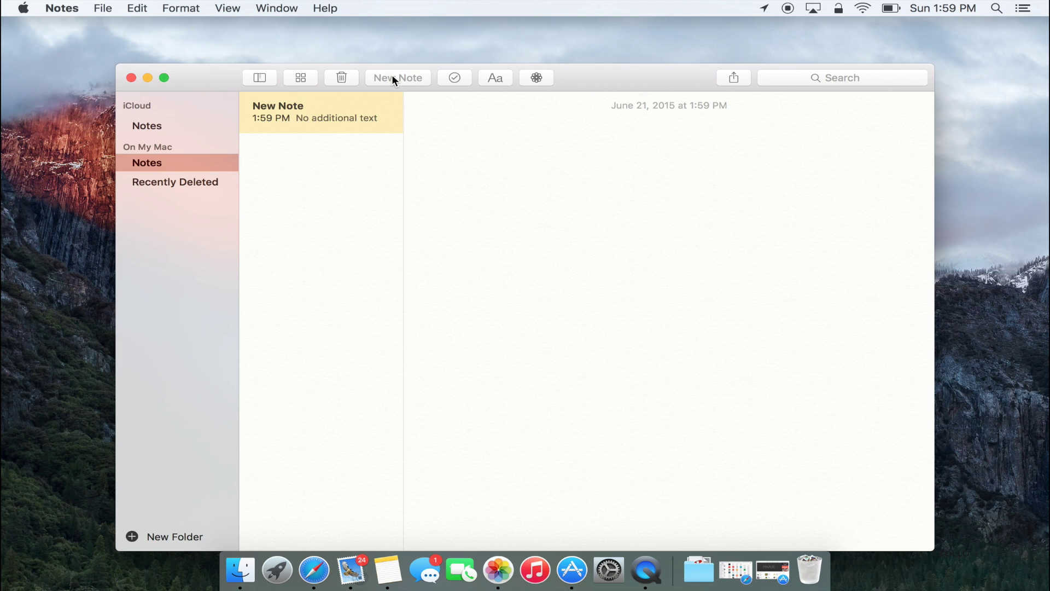
{"action": "type", "text": "we're maki"}
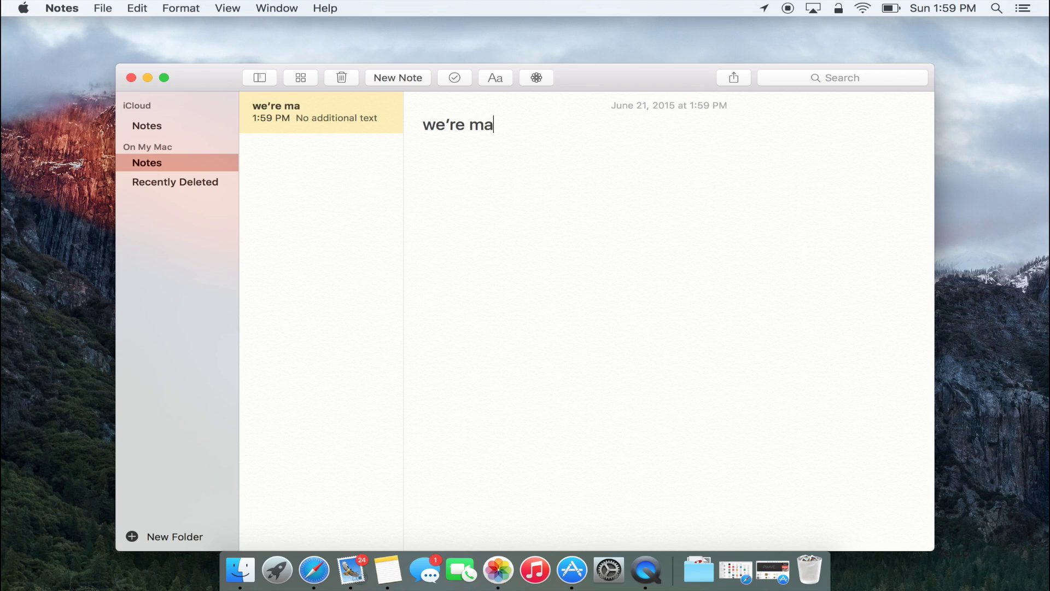
{"action": "type", "text": "ng a video"}
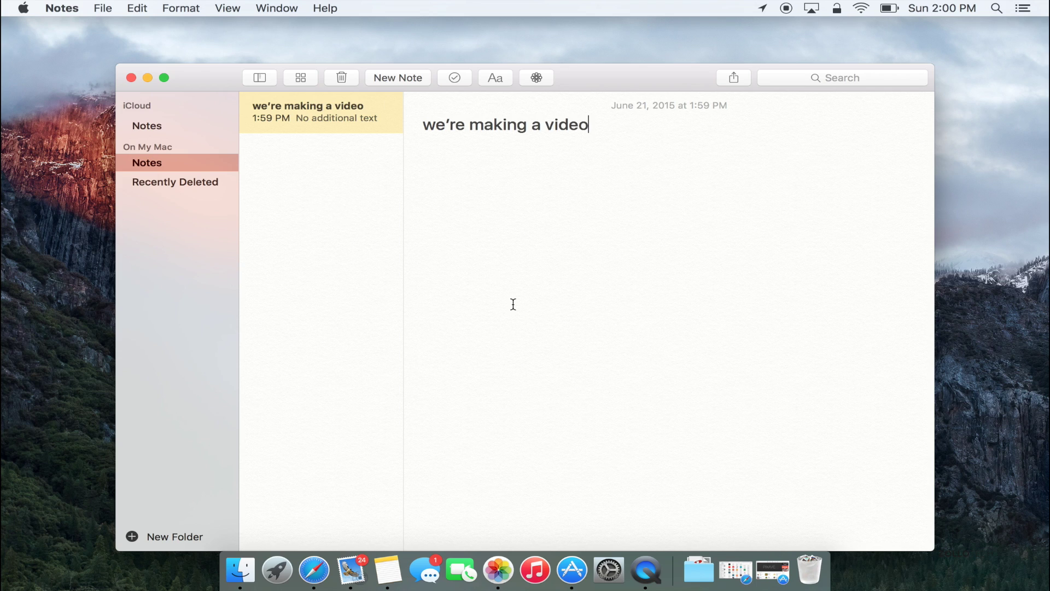
{"action": "left_click", "coordinate": [241, 559]}
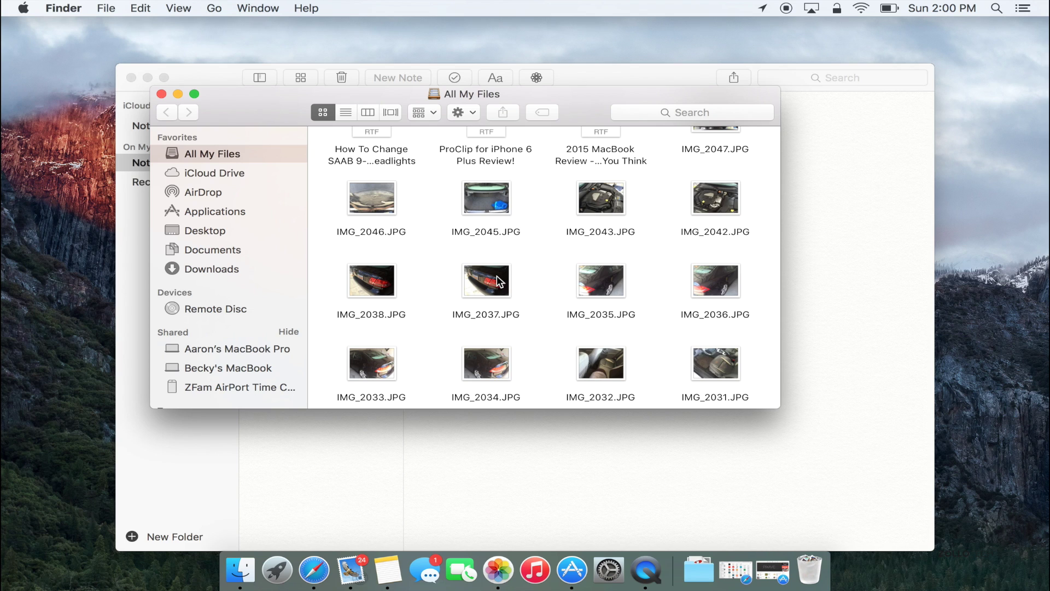
Step: Drop IMG_2043.JPG into the note, then view it in the Notes attachments browser
{"action": "left_click_drag", "start_coordinate": [590, 197], "coordinate": [802, 253]}
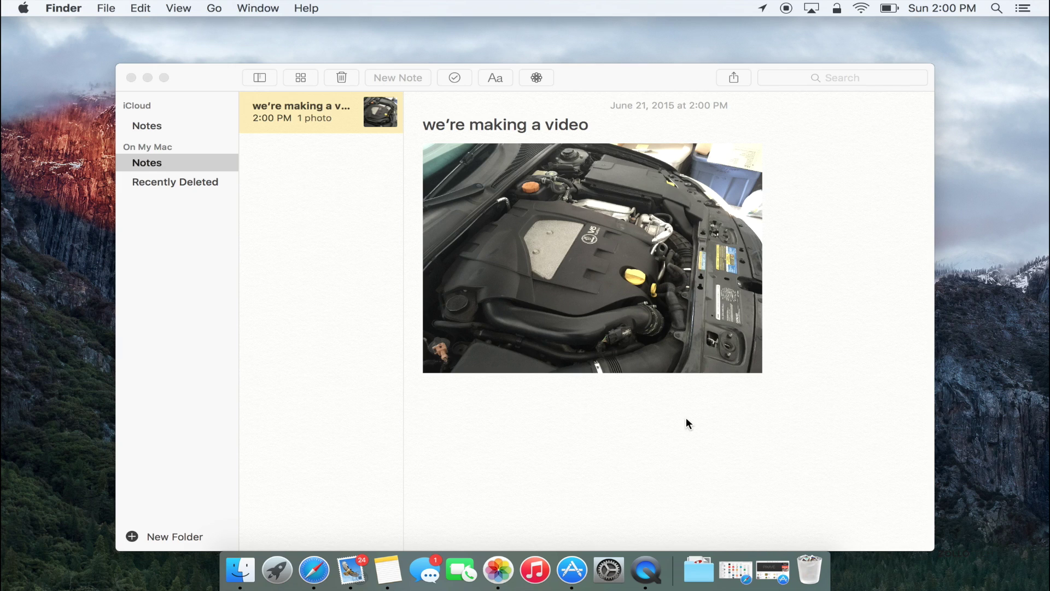
{"action": "left_click", "coordinate": [454, 98]}
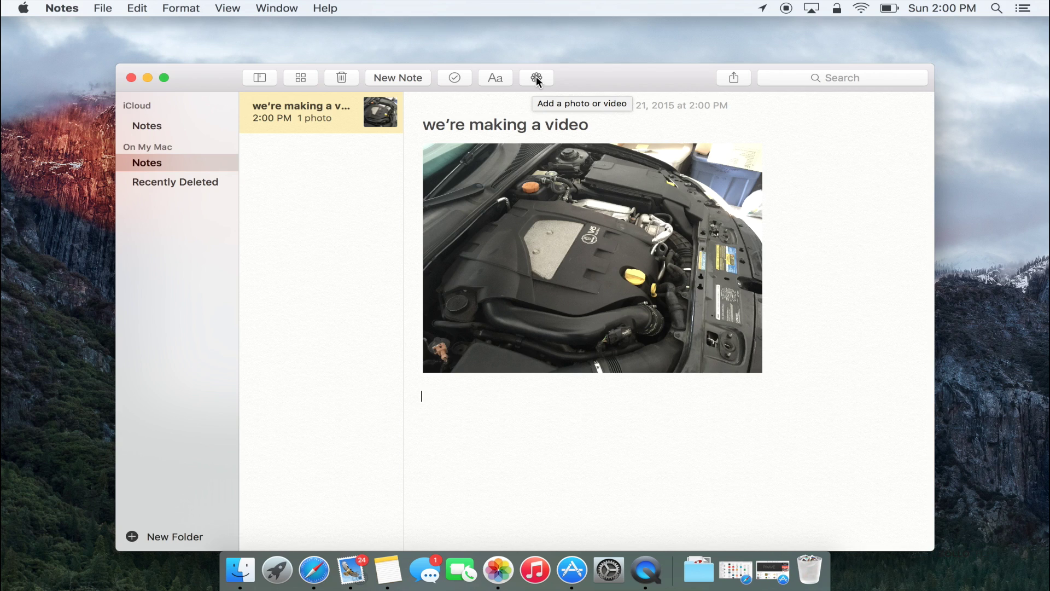
{"action": "left_click", "coordinate": [301, 79]}
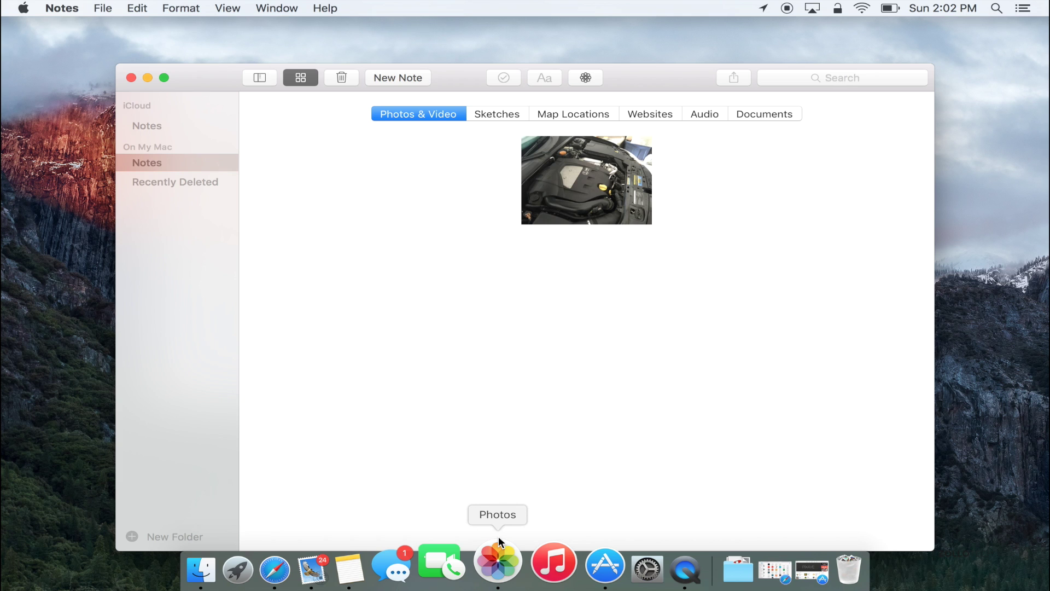
Step: Load apple.com in Safari, then open a new Favorites tab beside it
{"action": "left_click", "coordinate": [322, 572]}
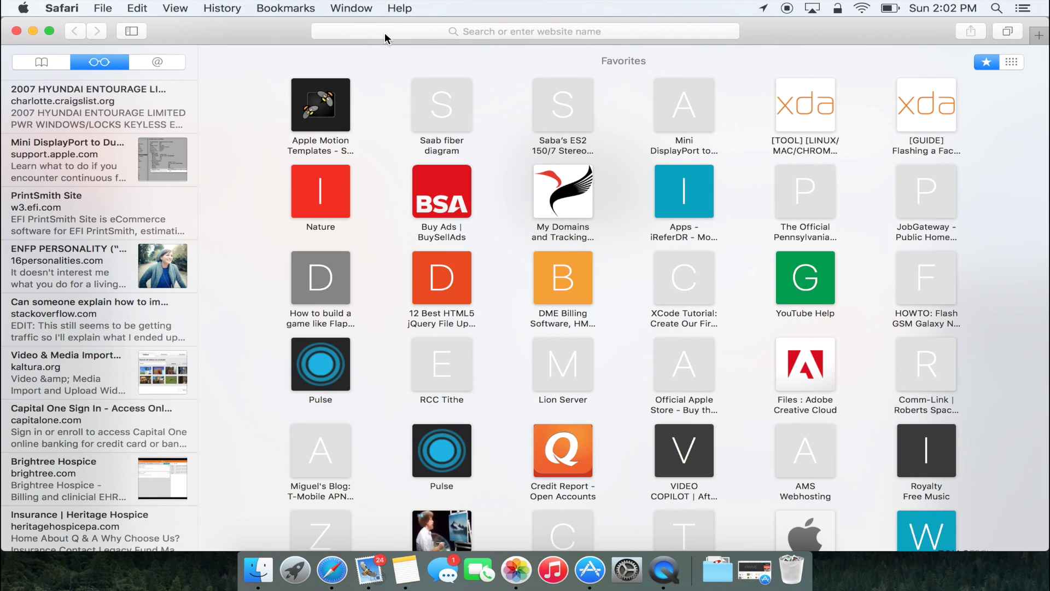
{"action": "left_click", "coordinate": [385, 33]}
{"action": "type", "text": "apple.com"}
{"action": "key", "text": "Return"}
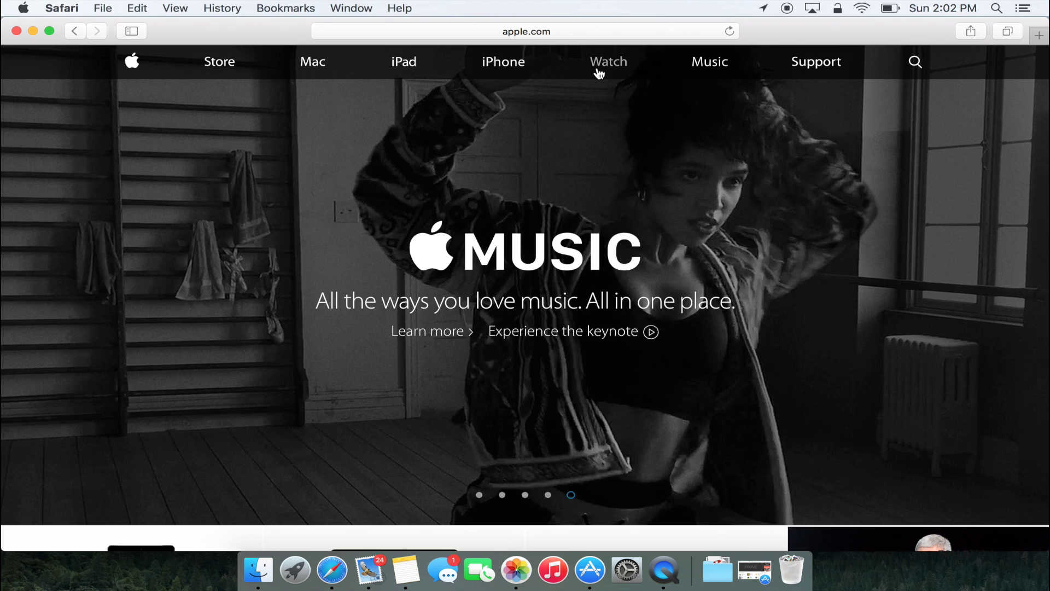
{"action": "key", "text": "super+t"}
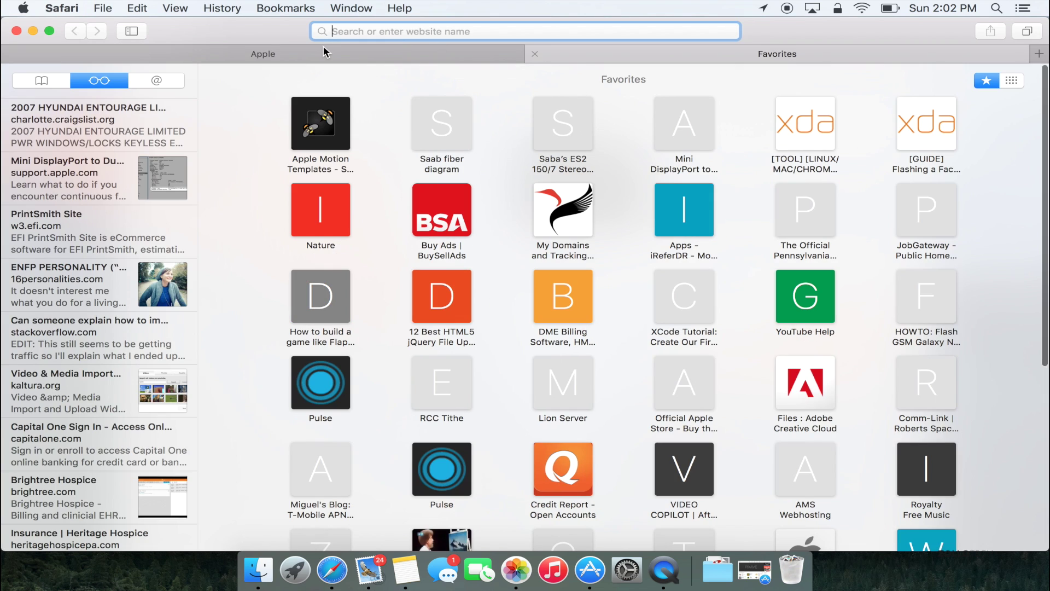
Step: Switch back to the apple.com tab in Safari
{"action": "left_click", "coordinate": [324, 50]}
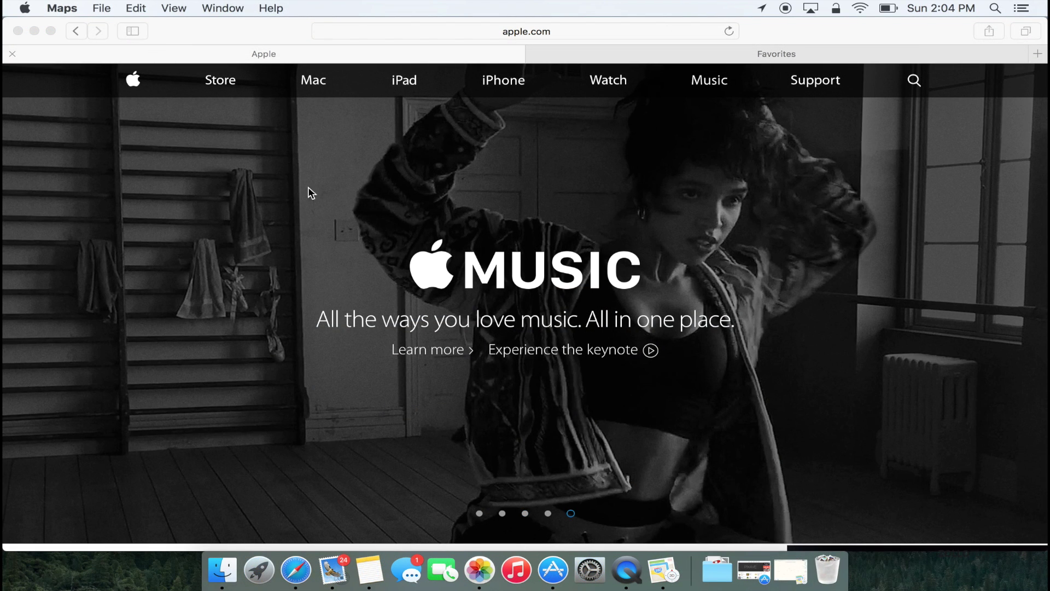
Step: Launch the Maps app
{"action": "left_click", "coordinate": [663, 569]}
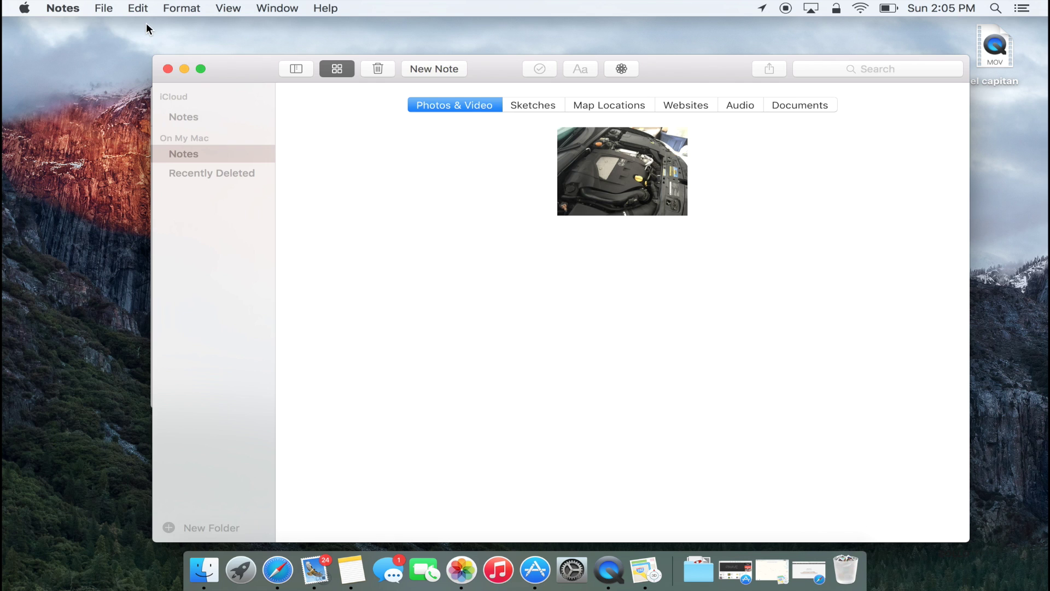
Step: Minimise the Notes window and close Finder's All My Files window, leaving the bare desktop
{"action": "left_click", "coordinate": [187, 70]}
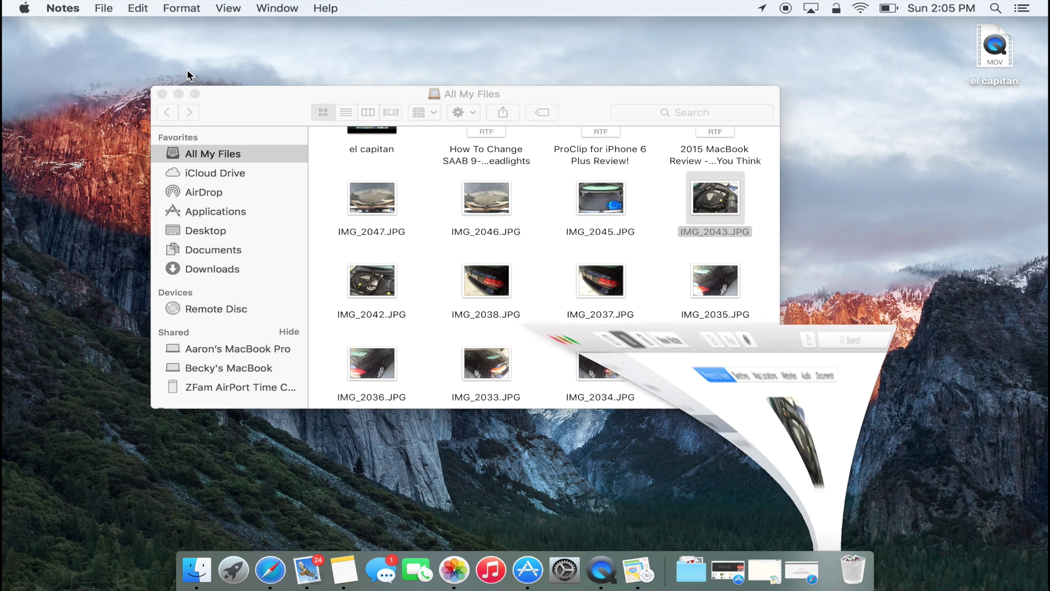
{"action": "left_click", "coordinate": [164, 93]}
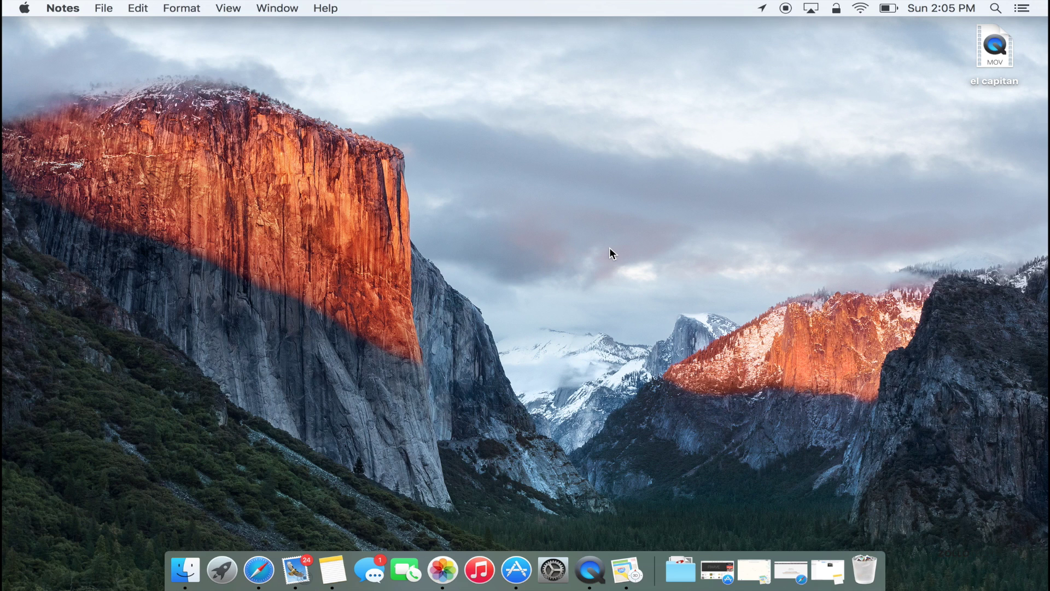